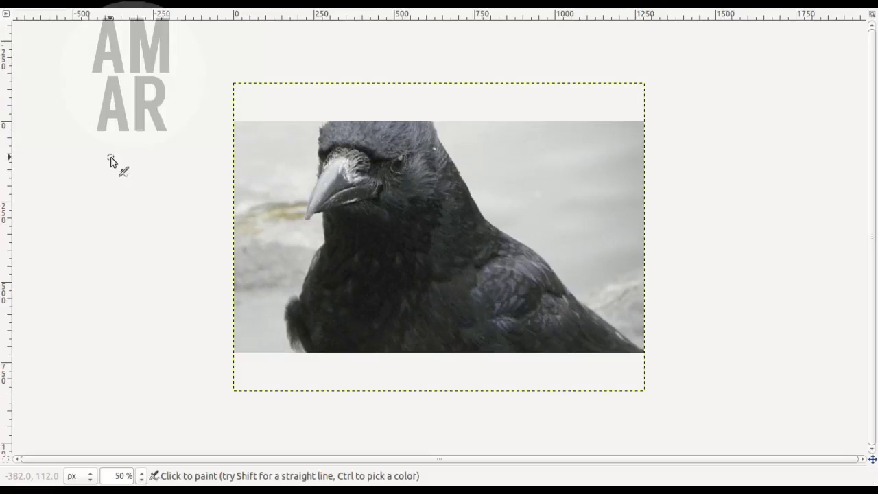
# Restore the docks and toggle the crow layer's visibility off and back on to check the cow.
pyautogui.press('Tab')
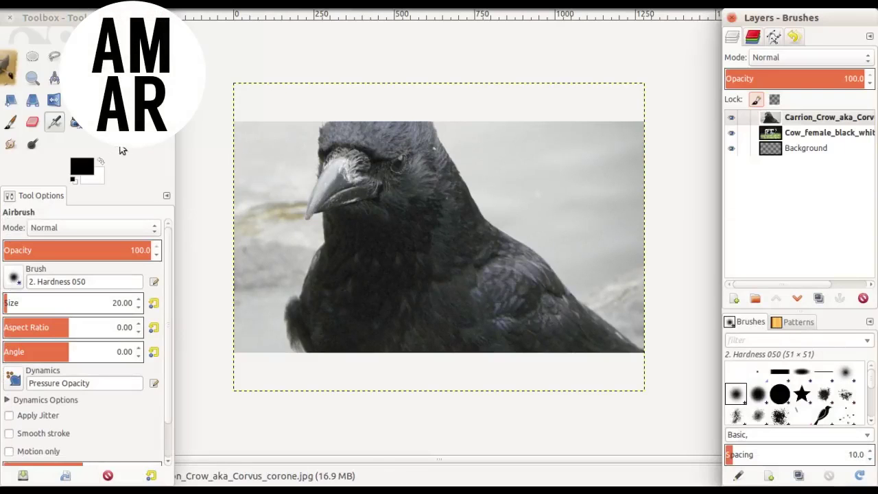
pyautogui.click(730, 118)
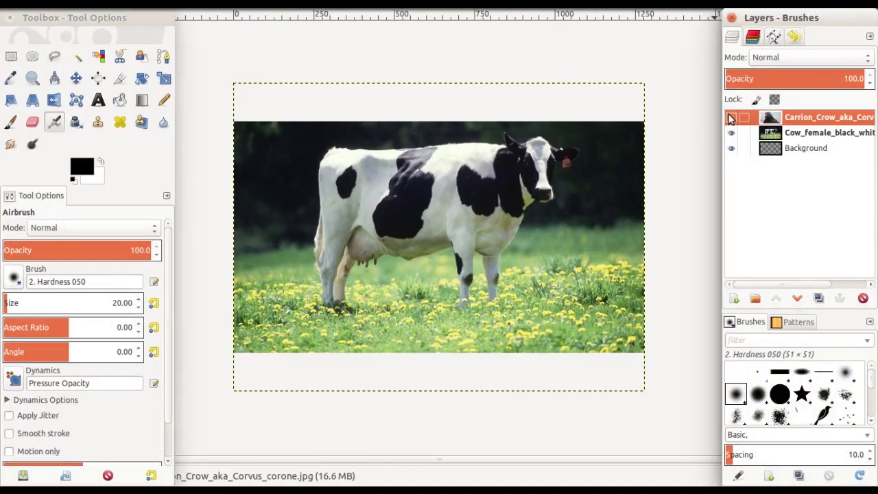
pyautogui.click(731, 118)
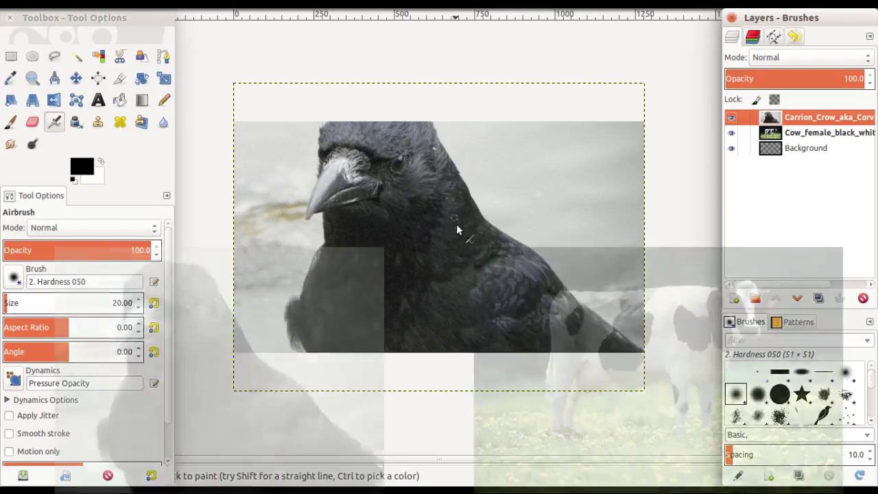
pyautogui.hotkey('shift', 't')
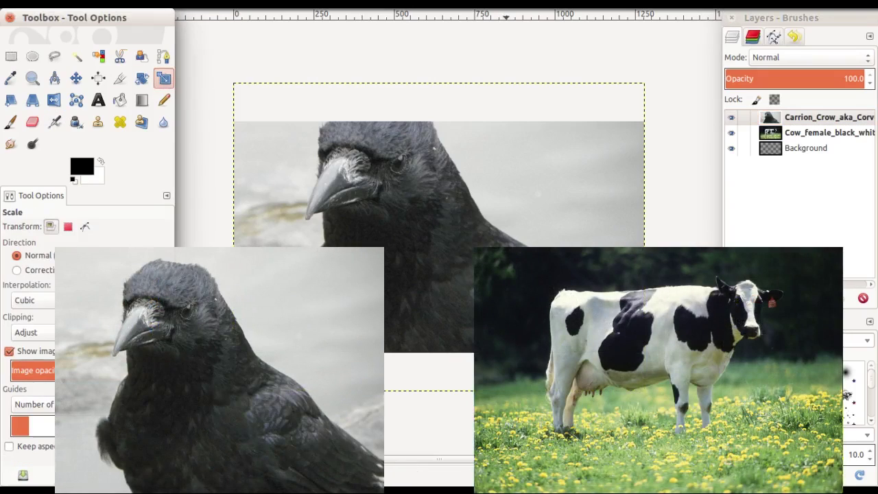
# Scale the crow layer proportionally down to 593 × 444 px.
pyautogui.moveTo(601, 323); pyautogui.dragTo(502, 217)
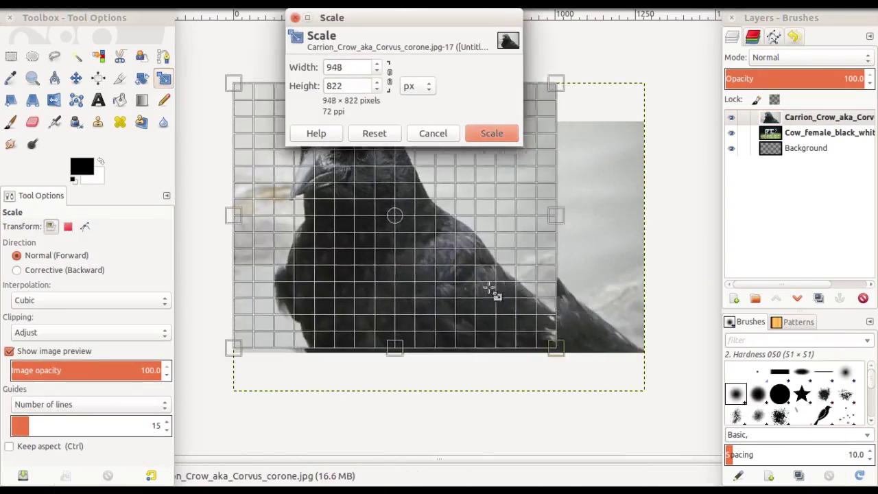
pyautogui.moveTo(501, 217)
pyautogui.mouseDown()
pyautogui.moveTo(578, 327)
pyautogui.moveTo(396, 199)
pyautogui.mouseUp()
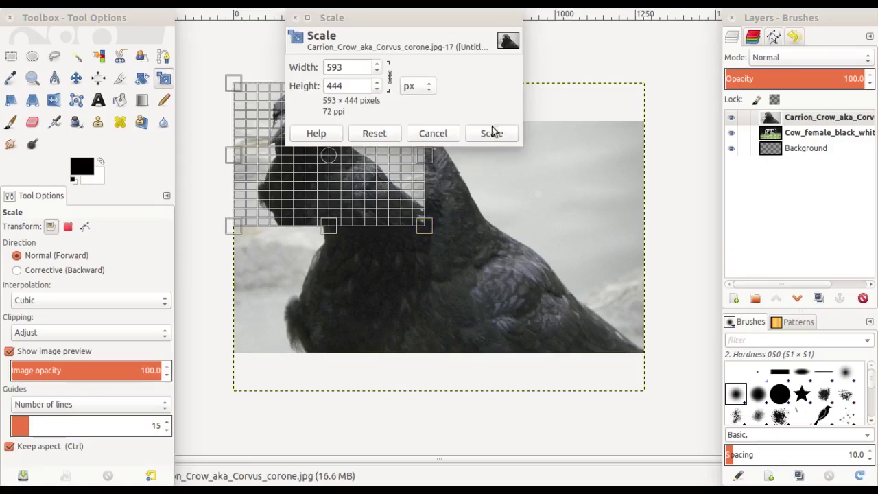
pyautogui.click(492, 133)
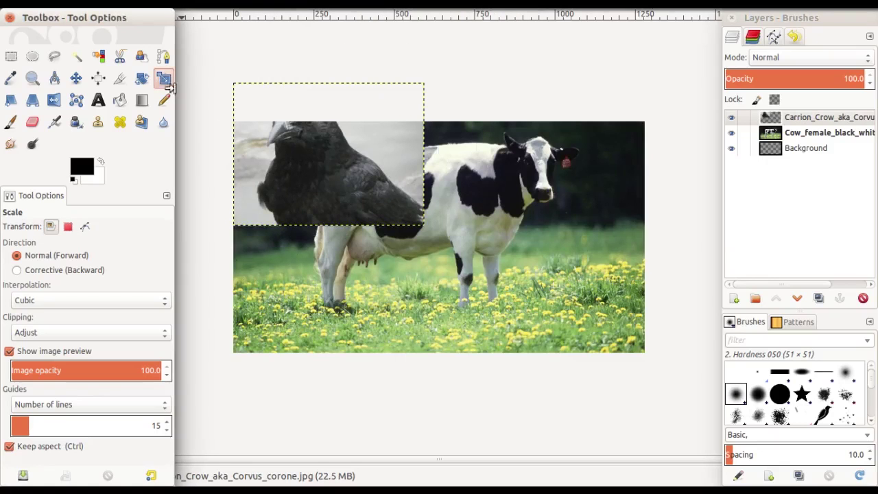
# Move the crow to the right side and flip it horizontally to face right.
pyautogui.click(76, 79)
pyautogui.moveTo(341, 177); pyautogui.dragTo(558, 217)
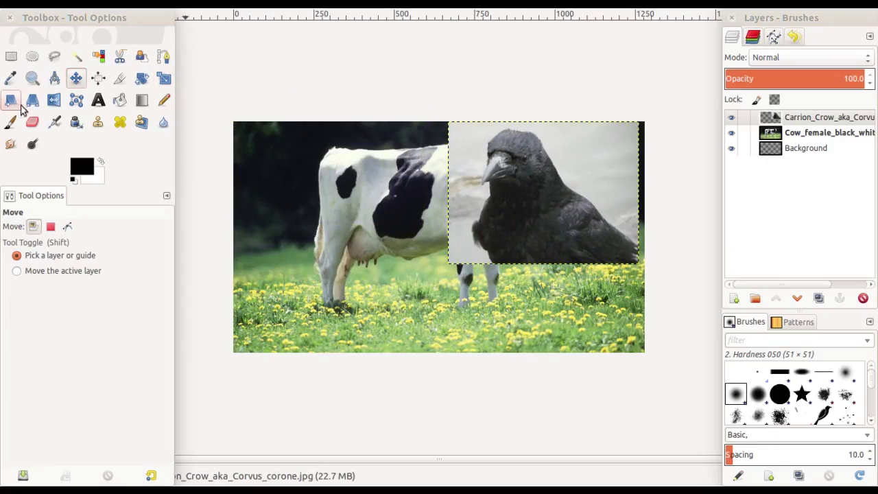
pyautogui.click(54, 100)
pyautogui.click(518, 190)
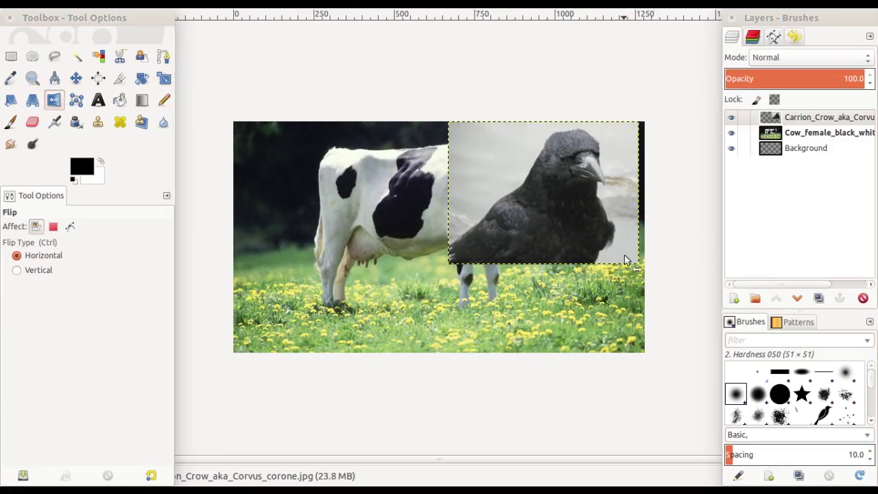
pyautogui.click(76, 79)
pyautogui.moveTo(506, 196); pyautogui.dragTo(491, 200)
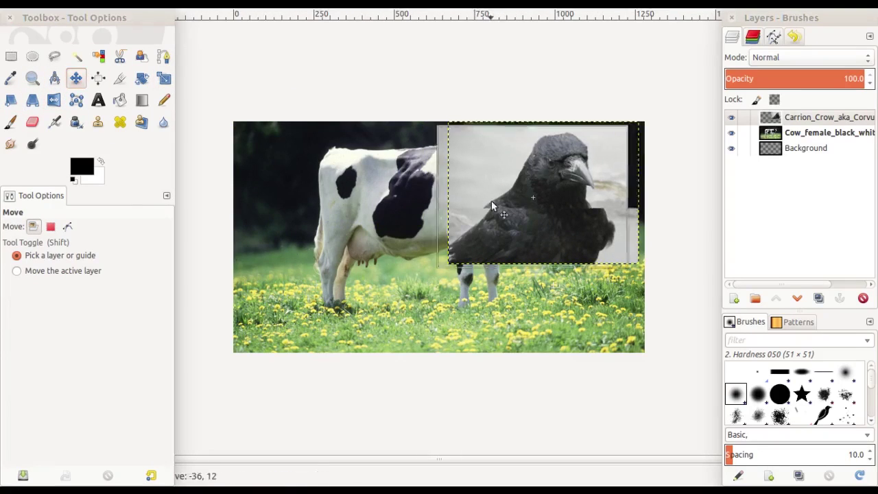
# Lower the crow layer's opacity to 37% and position it over the cow's body.
pyautogui.click(794, 78)
pyautogui.moveTo(793, 77); pyautogui.dragTo(776, 79)
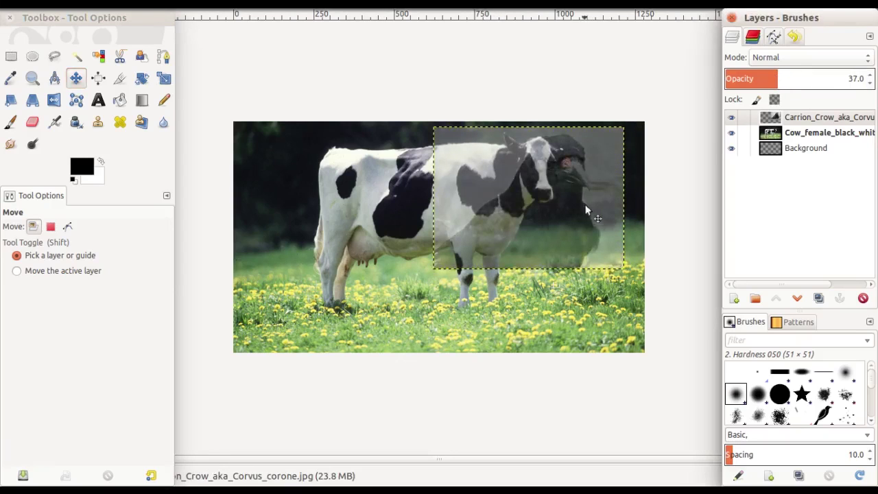
pyautogui.moveTo(586, 208); pyautogui.dragTo(556, 202)
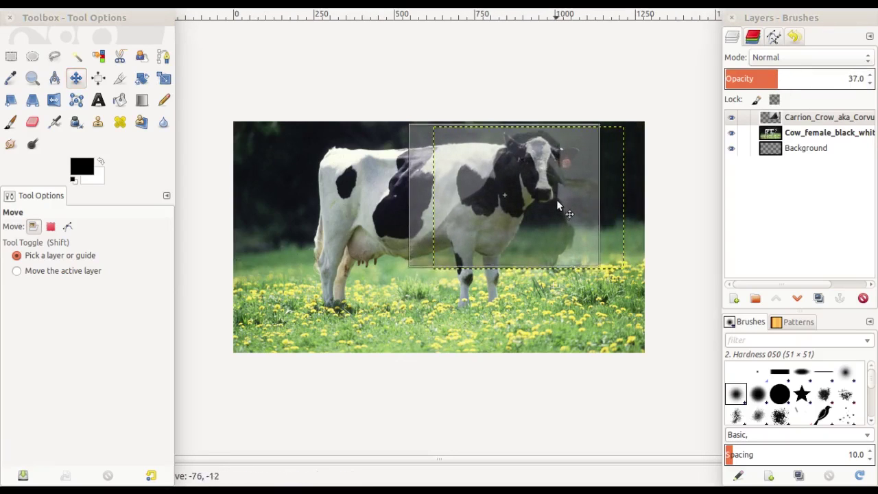
pyautogui.moveTo(556, 201); pyautogui.dragTo(510, 216)
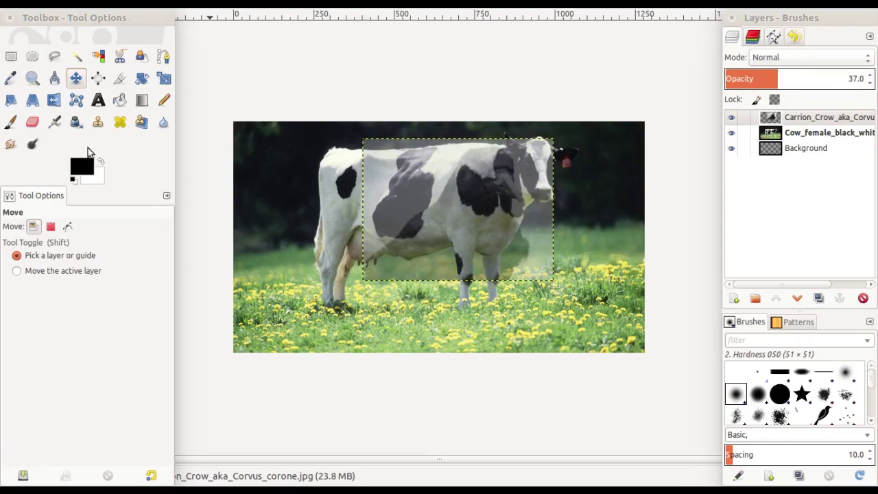
pyautogui.click(120, 77)
pyautogui.click(142, 78)
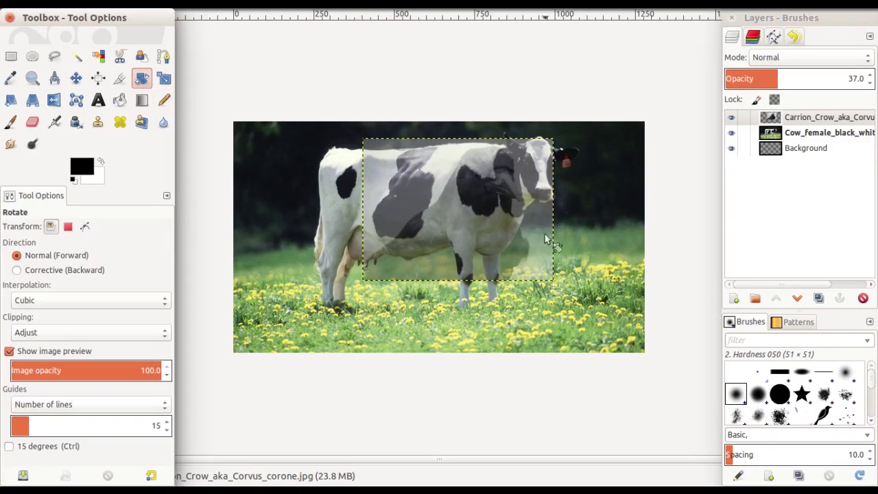
# Rotate the crow layer by 26.26° and shift it up and right.
pyautogui.moveTo(545, 239); pyautogui.dragTo(524, 275)
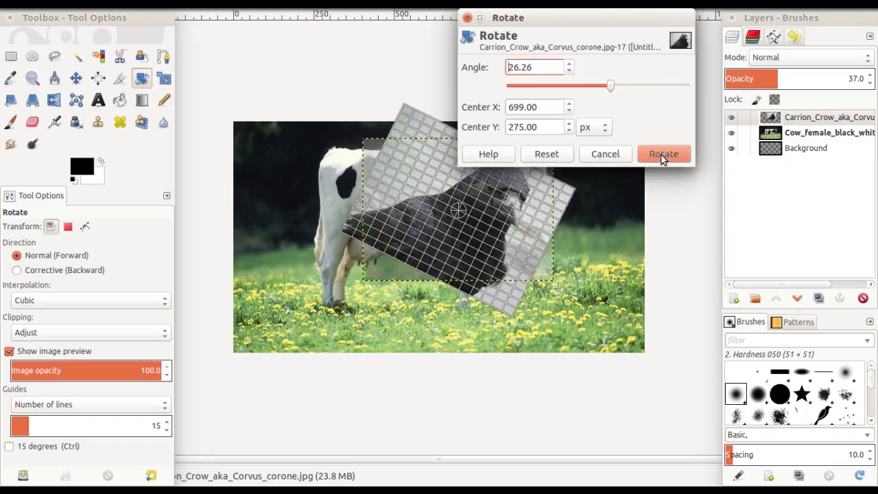
pyautogui.click(660, 153)
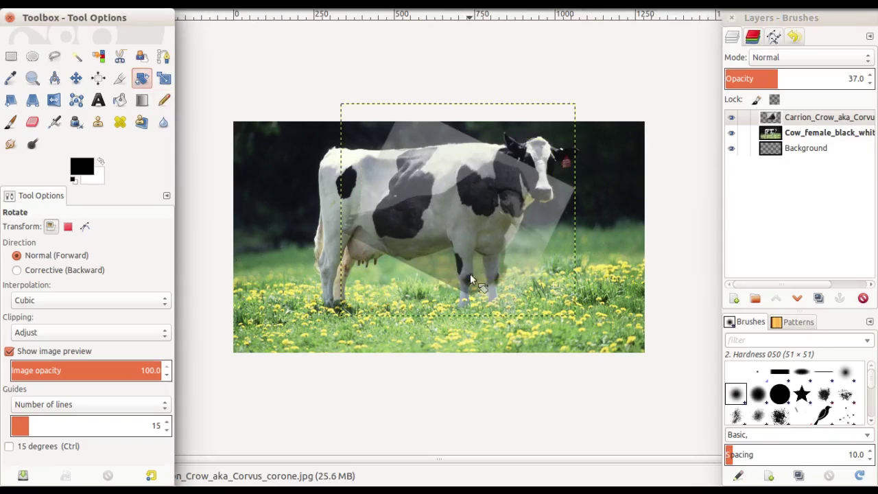
pyautogui.click(75, 77)
pyautogui.moveTo(411, 220)
pyautogui.mouseDown()
pyautogui.moveTo(431, 194)
pyautogui.moveTo(517, 198)
pyautogui.mouseUp()
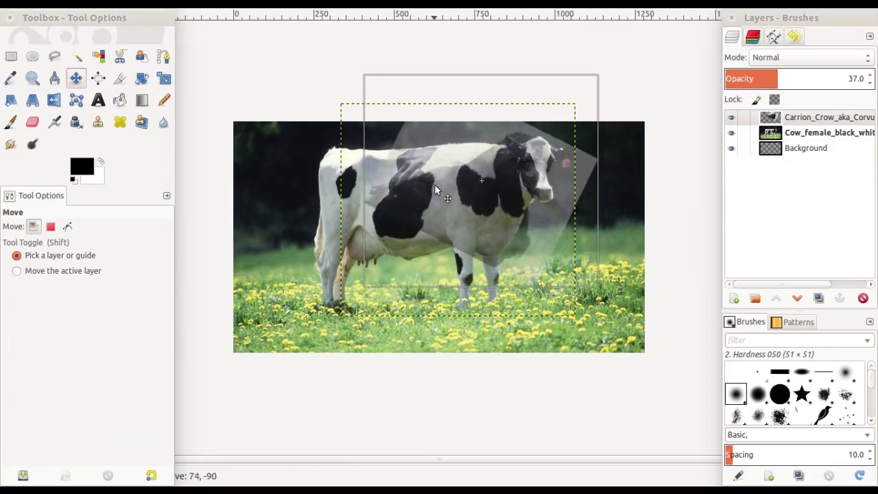
# Fine-tune the tilted crow's position so its head lines up with the cow's head.
pyautogui.scroll(3, 521, 199)
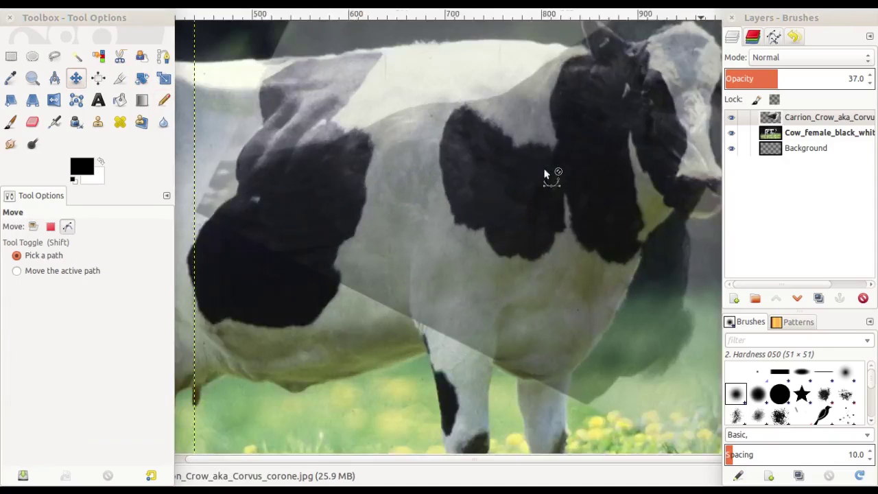
pyautogui.scroll(-1, 545, 167)
pyautogui.moveTo(494, 406)
pyautogui.mouseDown()
pyautogui.moveTo(502, 394)
pyautogui.moveTo(521, 400)
pyautogui.moveTo(484, 414)
pyautogui.mouseUp()
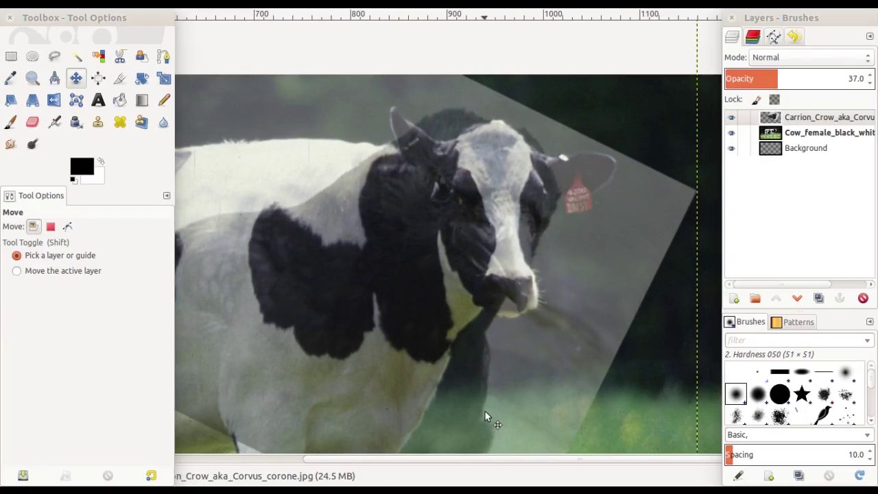
pyautogui.moveTo(327, 365)
pyautogui.mouseDown()
pyautogui.moveTo(309, 355)
pyautogui.moveTo(300, 323)
pyautogui.moveTo(310, 320)
pyautogui.mouseUp()
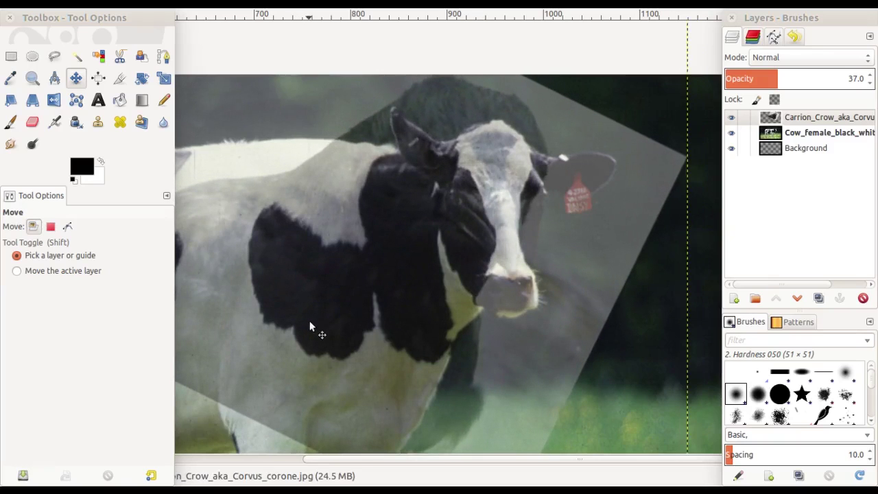
pyautogui.scroll(-1, 456, 257)
pyautogui.scroll(-1, 432, 261)
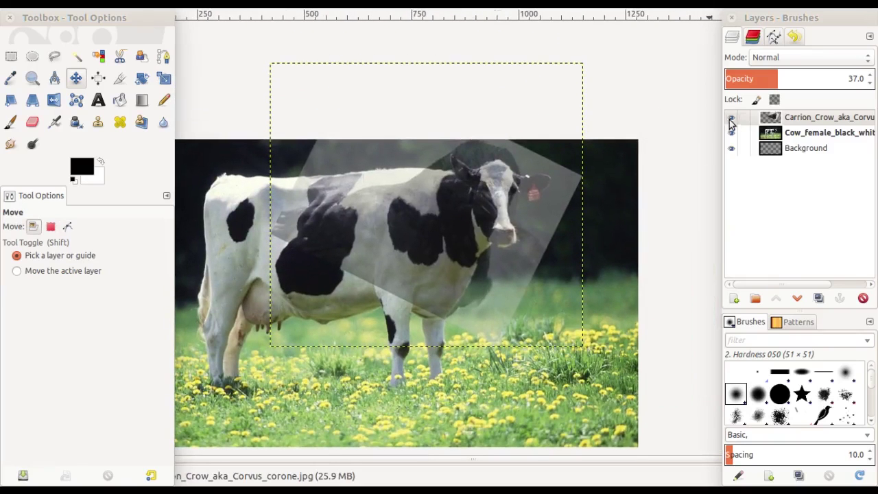
# Hide the crow layer, make the cow layer active, and zoom in on the cow.
pyautogui.click(731, 121)
pyautogui.click(813, 132)
pyautogui.scroll(1, 523, 210)
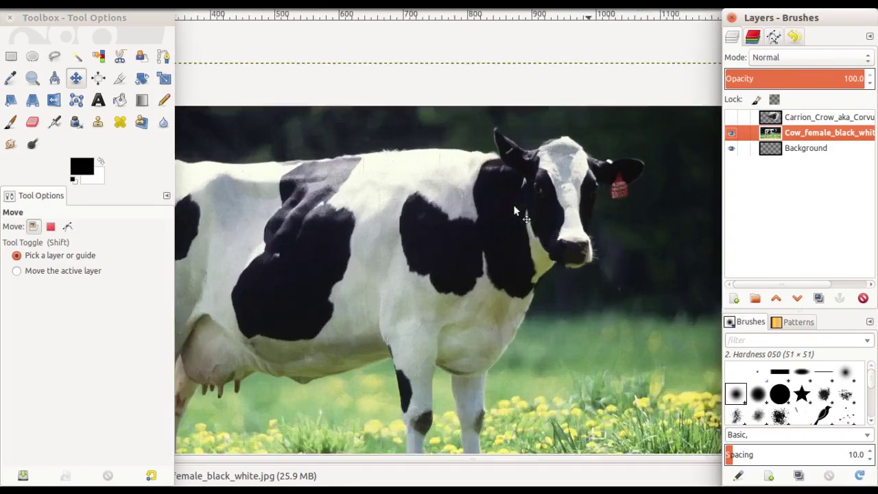
pyautogui.scroll(1, 523, 210)
pyautogui.scroll(1, 507, 219)
pyautogui.scroll(-1, 467, 246)
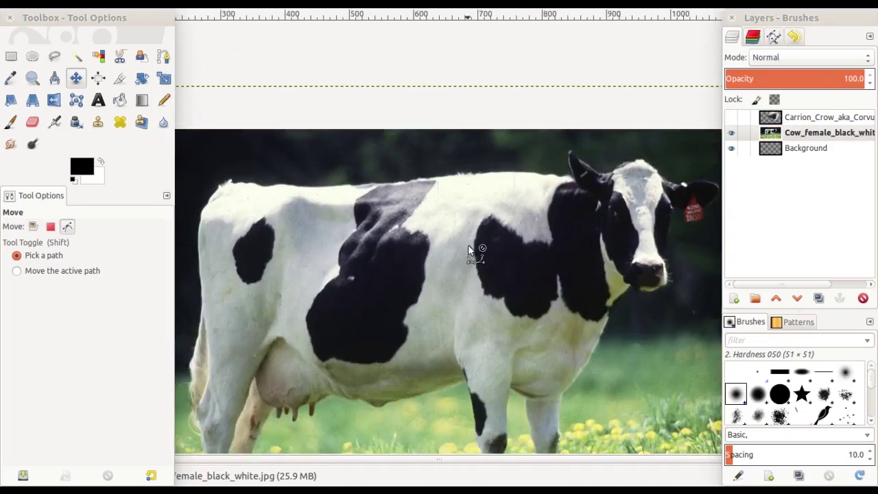
pyautogui.scroll(1, 427, 240)
pyautogui.scroll(1, 384, 244)
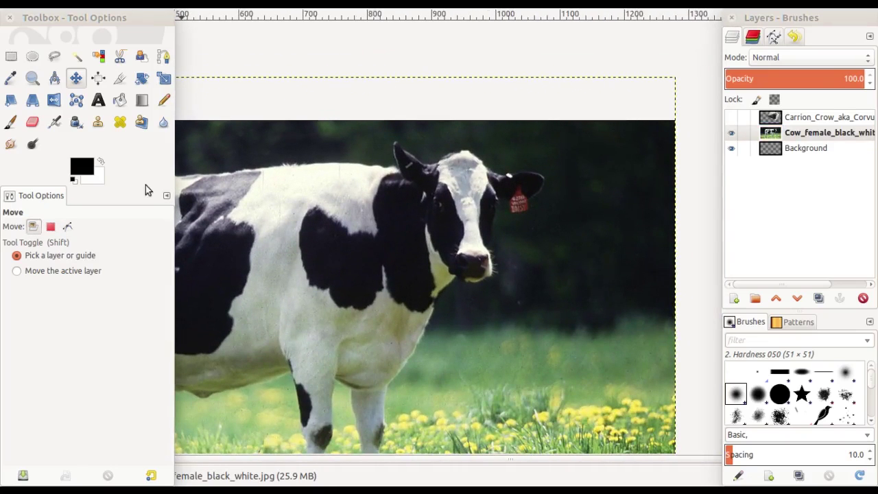
# Clone dark meadow background over the cow's head with a large brush, then reshow the crow.
pyautogui.click(98, 121)
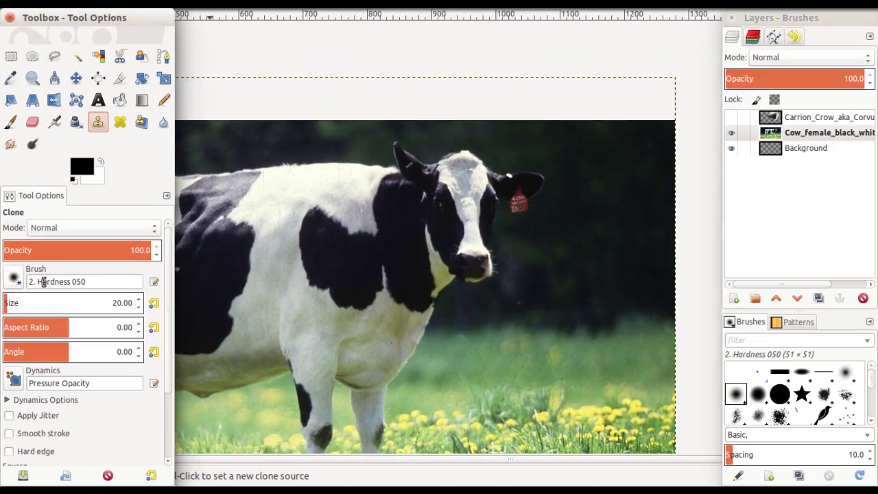
pyautogui.click(30, 306)
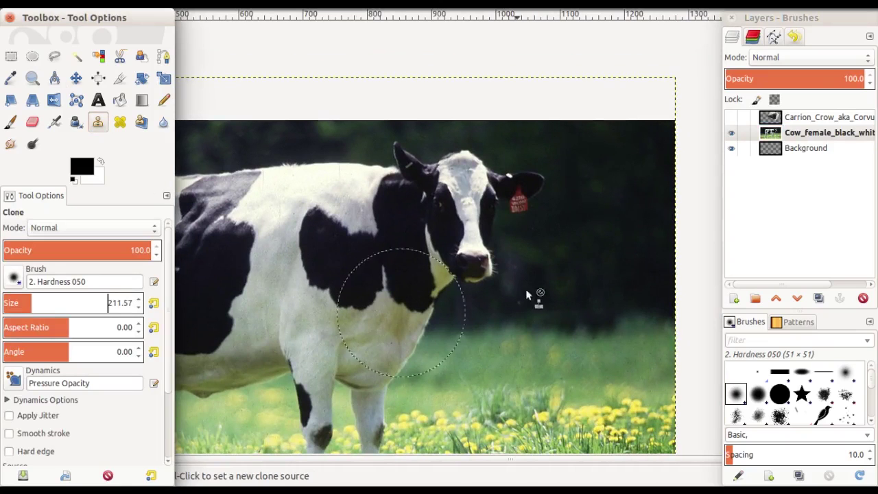
pyautogui.keyDown('ctrl'); pyautogui.click(590, 275); pyautogui.keyUp('ctrl')
pyautogui.moveTo(527, 275)
pyautogui.mouseDown()
pyautogui.moveTo(509, 260)
pyautogui.moveTo(508, 267)
pyautogui.moveTo(523, 190)
pyautogui.moveTo(497, 177)
pyautogui.moveTo(487, 181)
pyautogui.moveTo(517, 190)
pyautogui.moveTo(478, 190)
pyautogui.moveTo(483, 249)
pyautogui.moveTo(525, 242)
pyautogui.moveTo(505, 264)
pyautogui.moveTo(514, 304)
pyautogui.moveTo(454, 235)
pyautogui.moveTo(435, 171)
pyautogui.moveTo(483, 249)
pyautogui.moveTo(472, 274)
pyautogui.moveTo(397, 181)
pyautogui.moveTo(378, 196)
pyautogui.moveTo(361, 172)
pyautogui.moveTo(411, 210)
pyautogui.moveTo(448, 294)
pyautogui.moveTo(414, 306)
pyautogui.moveTo(452, 313)
pyautogui.moveTo(434, 269)
pyautogui.mouseUp()
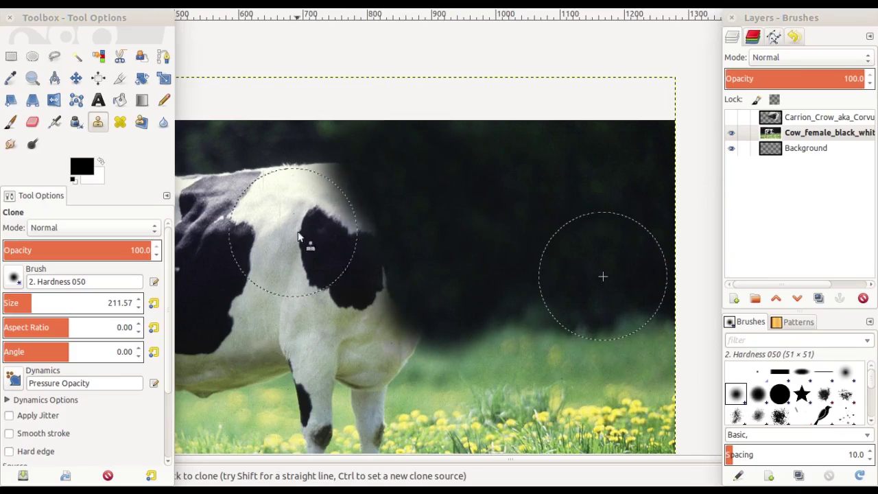
pyautogui.click(731, 117)
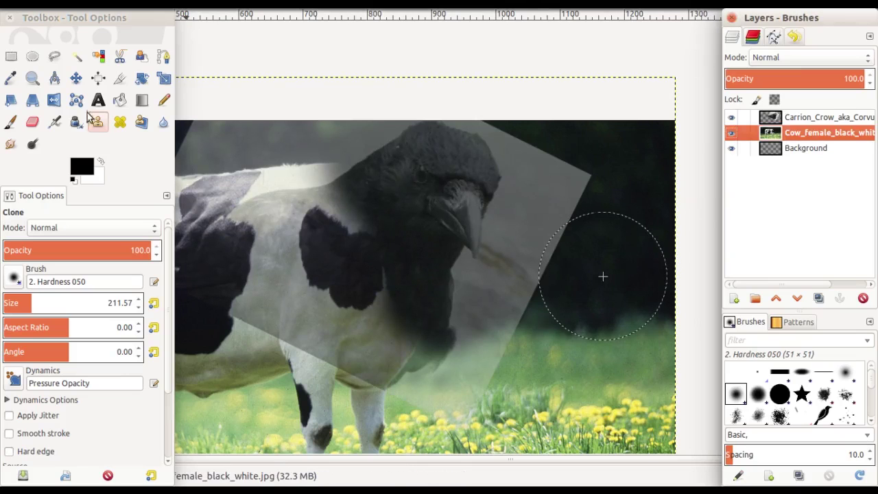
# Nudge the faded crow layer up and left where the cow's head was, viewing the whole image.
pyautogui.click(76, 78)
pyautogui.moveTo(413, 224); pyautogui.dragTo(406, 200)
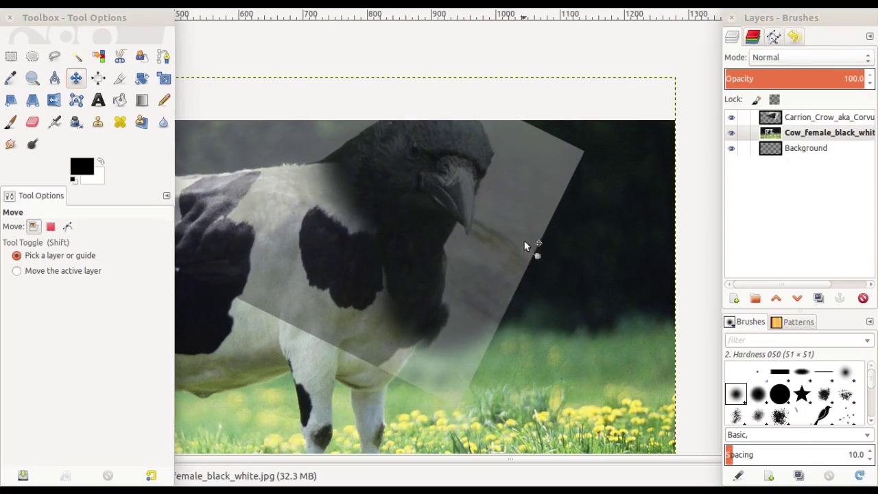
pyautogui.press('ctrl')
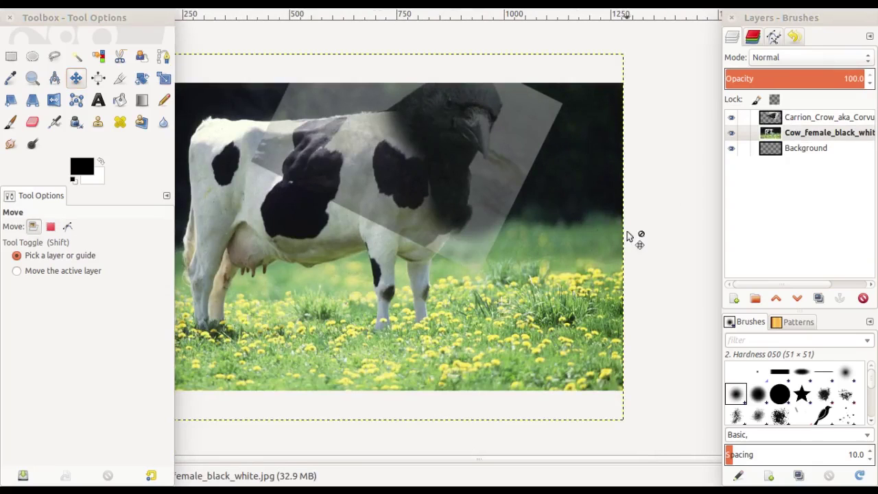
pyautogui.scroll(-2, 573, 212)
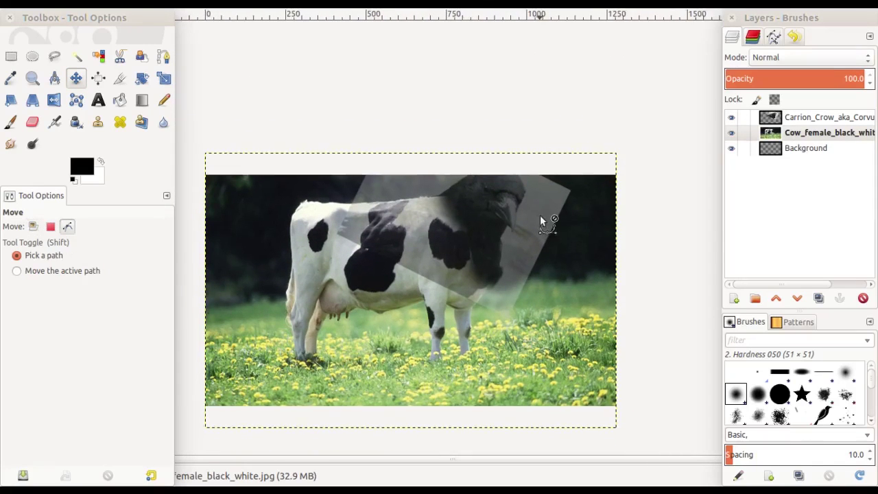
pyautogui.scroll(2, 542, 219)
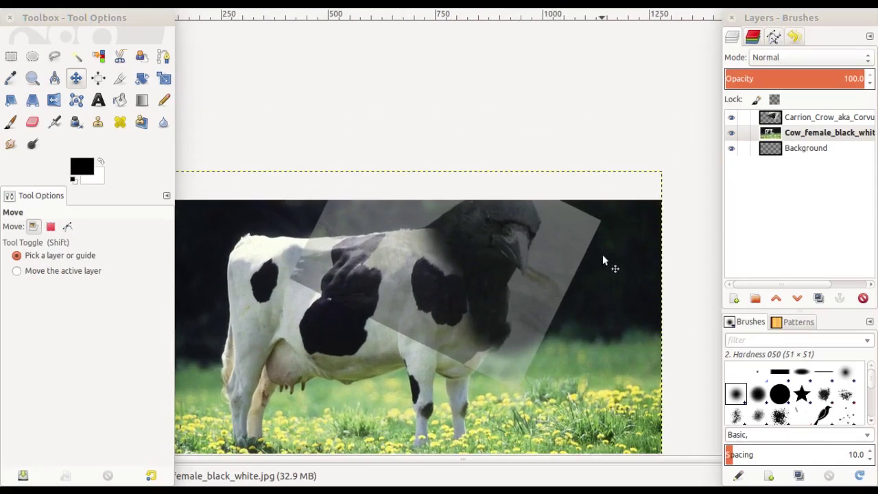
# Add a white (full opacity) layer mask to the crow layer.
pyautogui.click(818, 120)
pyautogui.rightClick(819, 122)
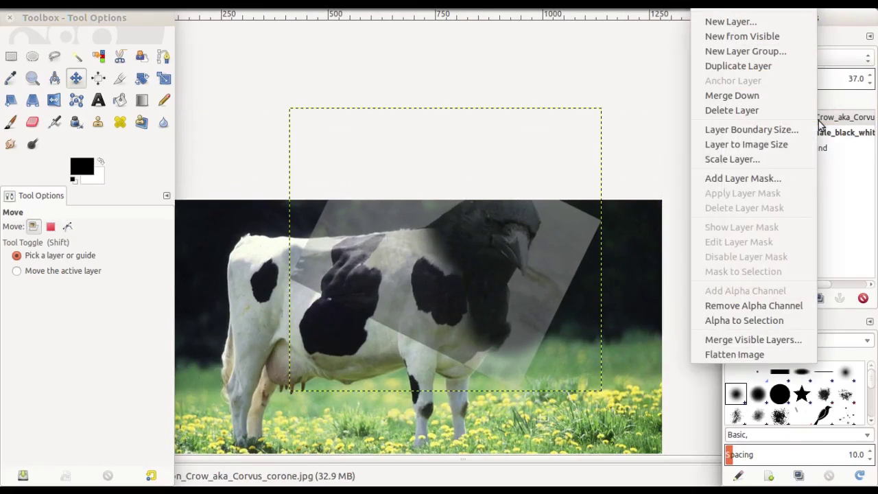
pyautogui.click(770, 177)
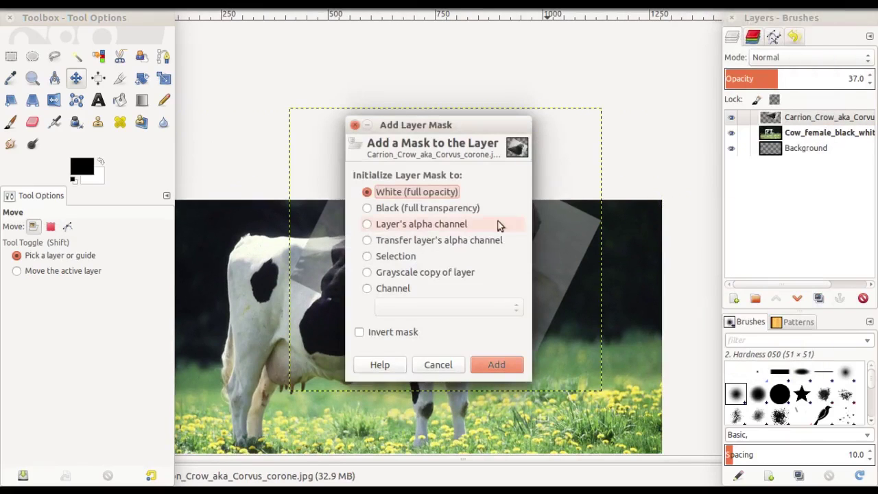
pyautogui.click(492, 363)
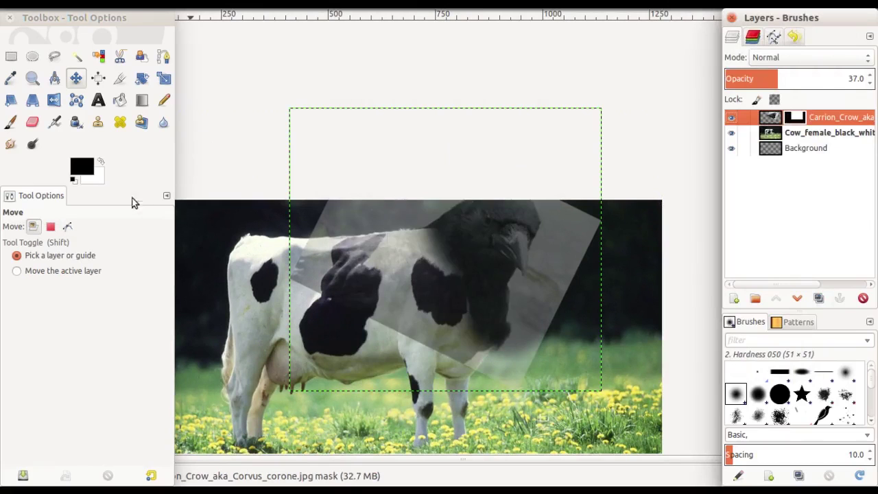
# Set the crow layer to 100% opacity and paint black on the mask around the head's background.
pyautogui.click(13, 121)
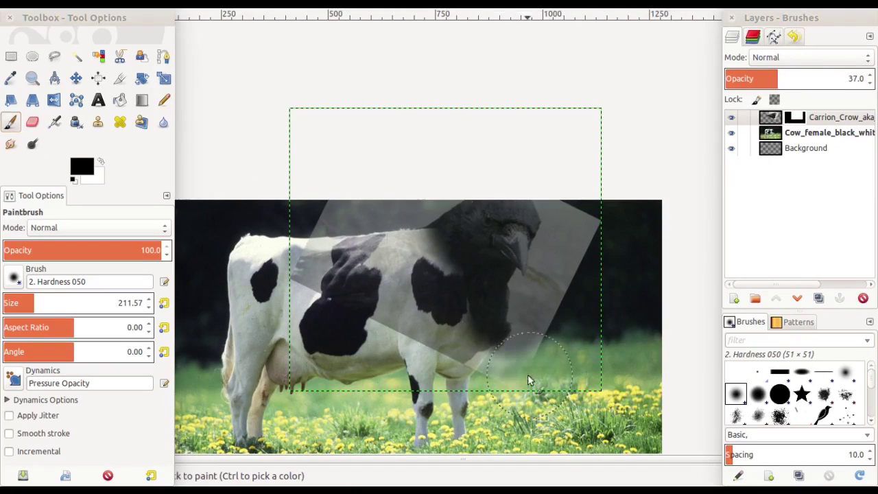
pyautogui.moveTo(540, 343); pyautogui.dragTo(600, 248)
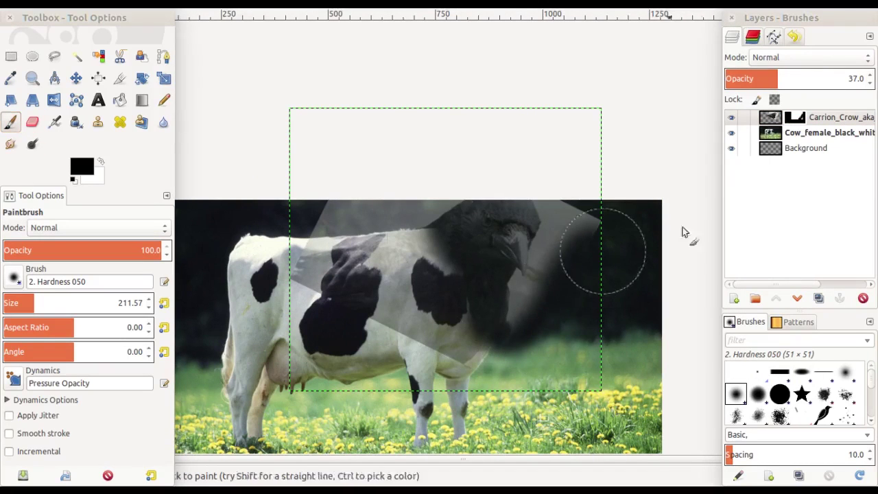
pyautogui.scroll(5, 808, 71)
pyautogui.moveTo(809, 71); pyautogui.dragTo(865, 74)
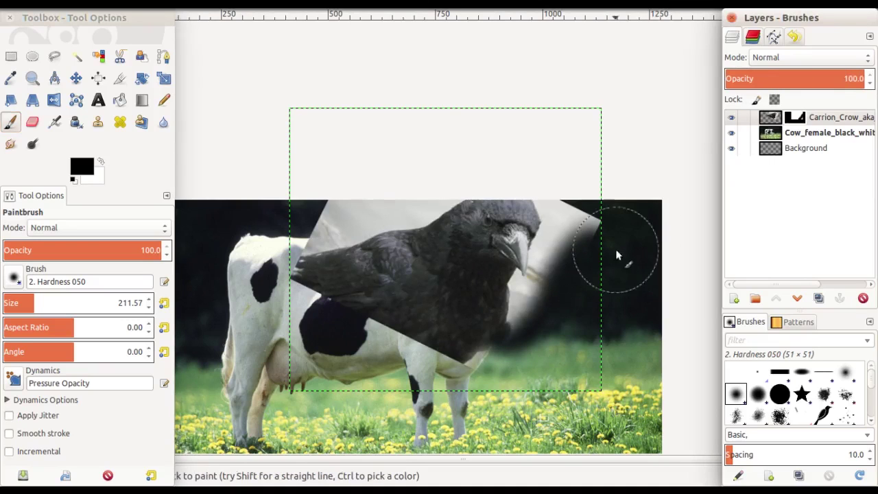
pyautogui.moveTo(506, 367)
pyautogui.mouseDown()
pyautogui.moveTo(577, 275)
pyautogui.moveTo(597, 226)
pyautogui.mouseUp()
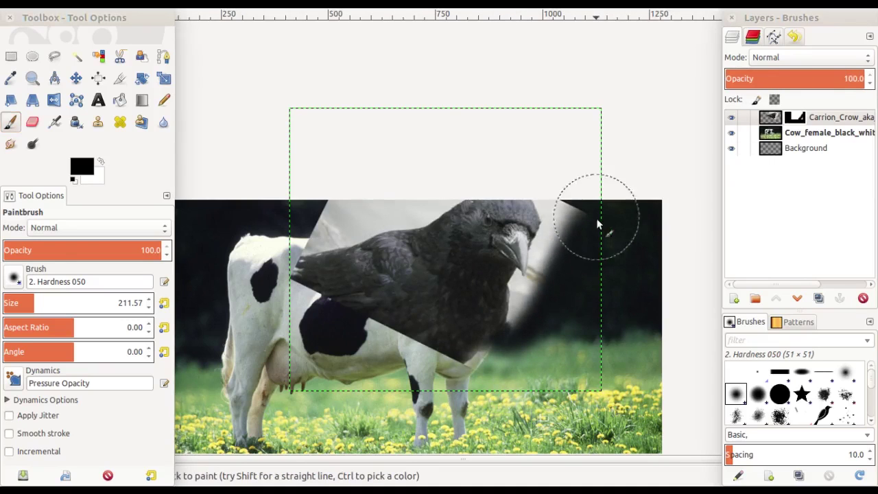
pyautogui.moveTo(351, 181)
pyautogui.mouseDown()
pyautogui.moveTo(373, 189)
pyautogui.moveTo(425, 171)
pyautogui.mouseUp()
pyautogui.moveTo(494, 147)
pyautogui.mouseDown()
pyautogui.moveTo(572, 176)
pyautogui.moveTo(578, 206)
pyautogui.moveTo(586, 265)
pyautogui.moveTo(576, 229)
pyautogui.moveTo(577, 263)
pyautogui.moveTo(531, 352)
pyautogui.mouseUp()
# Paint out the remaining light wedge and fringe around the crow's head.
pyautogui.moveTo(325, 244)
pyautogui.mouseDown()
pyautogui.moveTo(327, 219)
pyautogui.moveTo(313, 230)
pyautogui.moveTo(317, 314)
pyautogui.moveTo(343, 225)
pyautogui.moveTo(356, 322)
pyautogui.moveTo(322, 225)
pyautogui.moveTo(344, 216)
pyautogui.mouseUp()
pyautogui.moveTo(395, 192)
pyautogui.mouseDown()
pyautogui.moveTo(398, 202)
pyautogui.moveTo(439, 178)
pyautogui.mouseUp()
pyautogui.moveTo(578, 190); pyautogui.dragTo(568, 201)
pyautogui.keyDown('ctrl'); pyautogui.scroll(1, 571, 198); pyautogui.keyUp('ctrl')
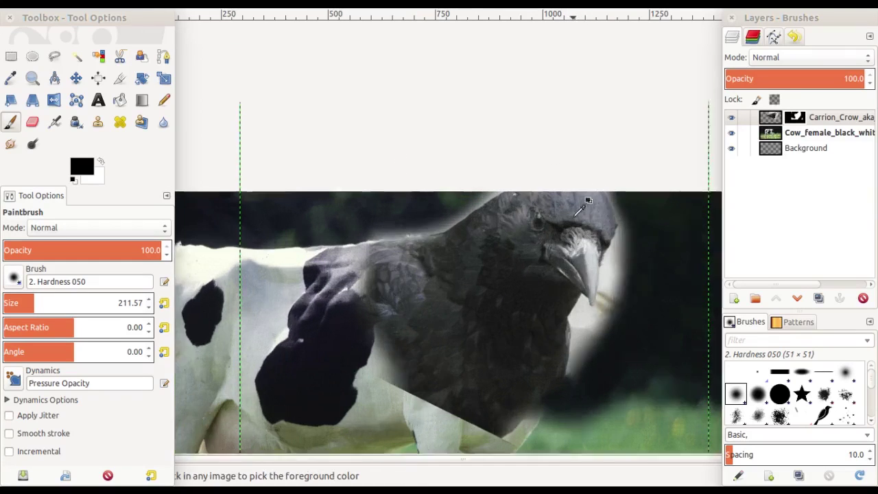
pyautogui.keyDown('ctrl'); pyautogui.scroll(1, 571, 198); pyautogui.keyUp('ctrl')
pyautogui.moveTo(541, 269)
pyautogui.mouseDown()
pyautogui.moveTo(496, 276)
pyautogui.moveTo(484, 303)
pyautogui.moveTo(518, 218)
pyautogui.mouseUp()
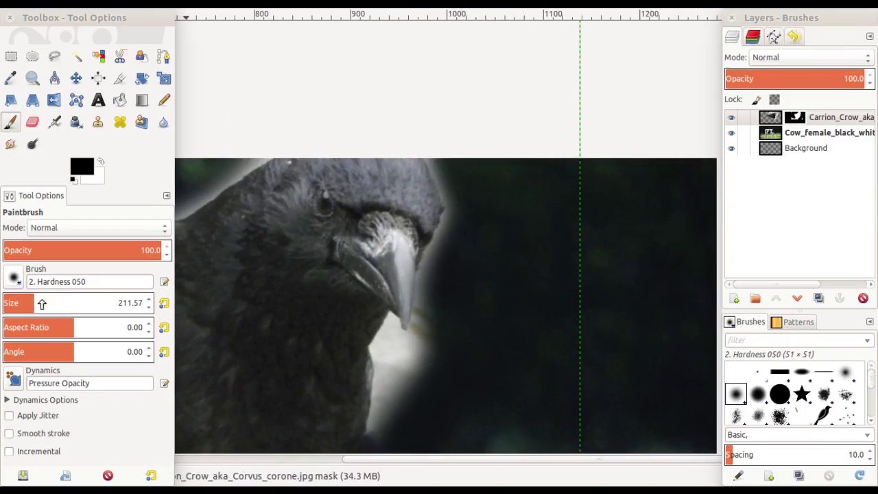
# With a brush of about 69, mask the pale fringe along the beak, chest and back.
pyautogui.click(15, 302)
pyautogui.moveTo(484, 386)
pyautogui.mouseDown()
pyautogui.moveTo(402, 412)
pyautogui.moveTo(417, 362)
pyautogui.moveTo(444, 326)
pyautogui.mouseUp()
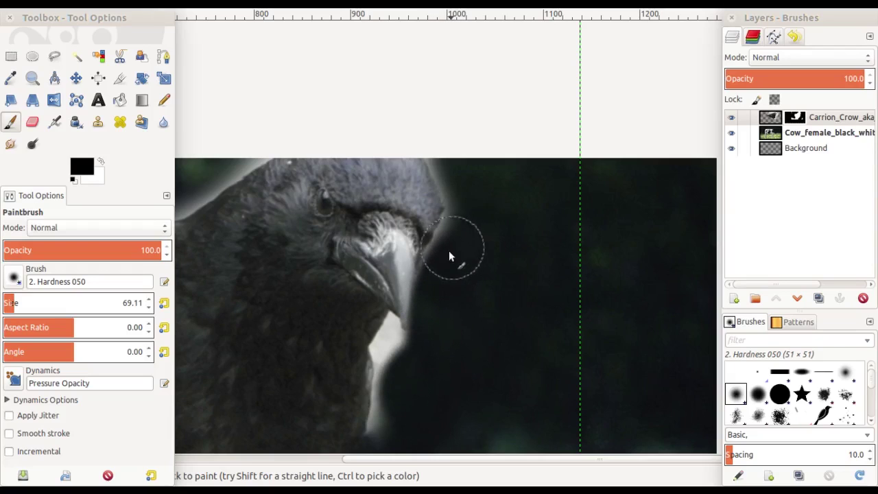
pyautogui.scroll(3, 473, 227)
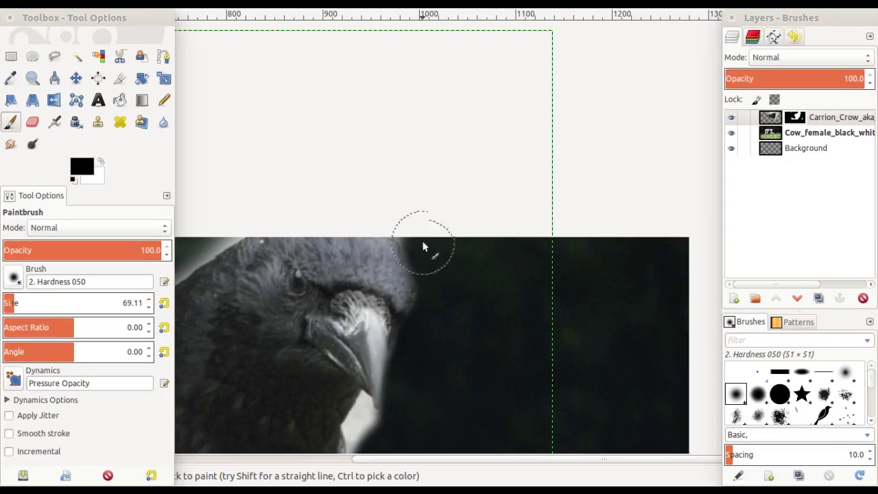
pyautogui.hscroll(-5, 636, 284)
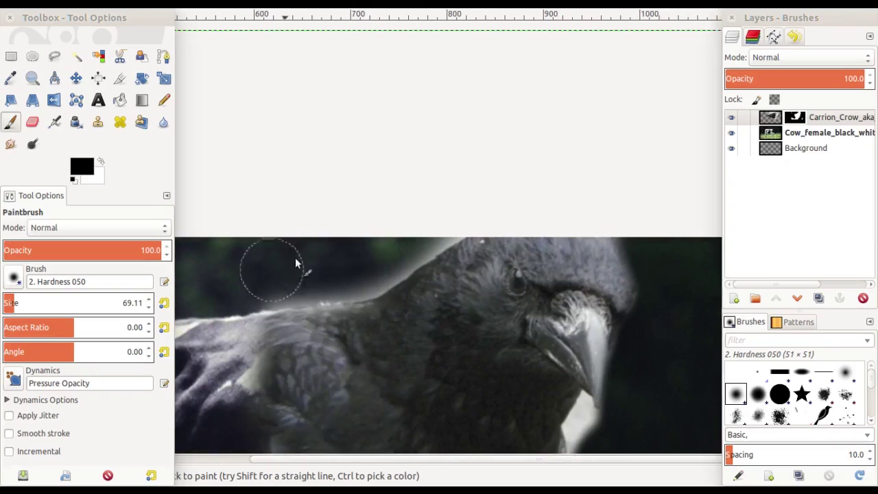
pyautogui.moveTo(295, 259); pyautogui.dragTo(470, 231)
pyautogui.moveTo(454, 261); pyautogui.dragTo(312, 296)
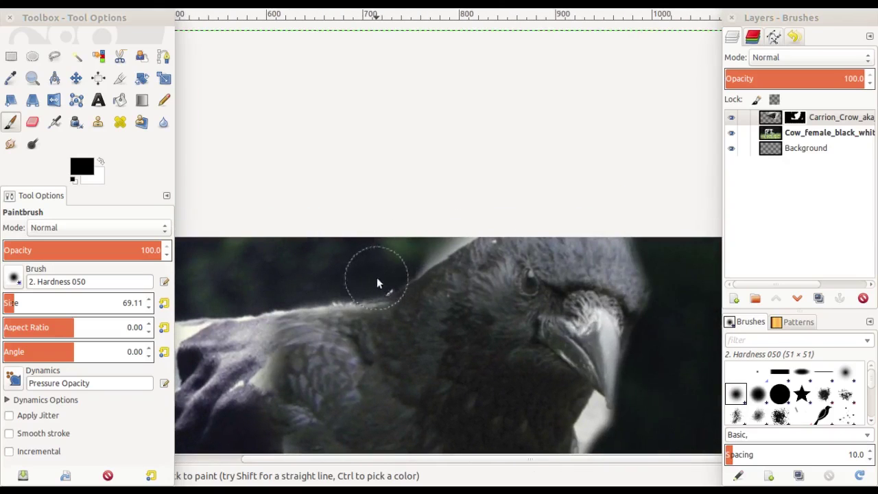
pyautogui.moveTo(405, 238); pyautogui.dragTo(449, 233)
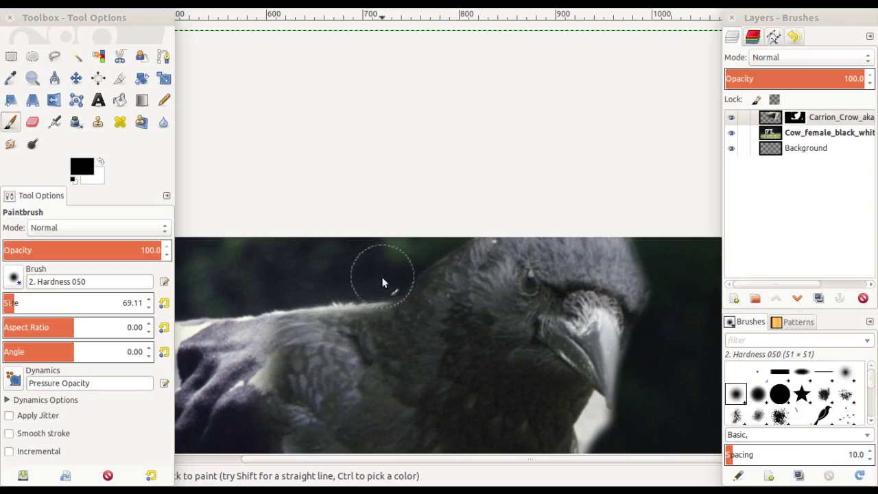
pyautogui.hscroll(5, 555, 315)
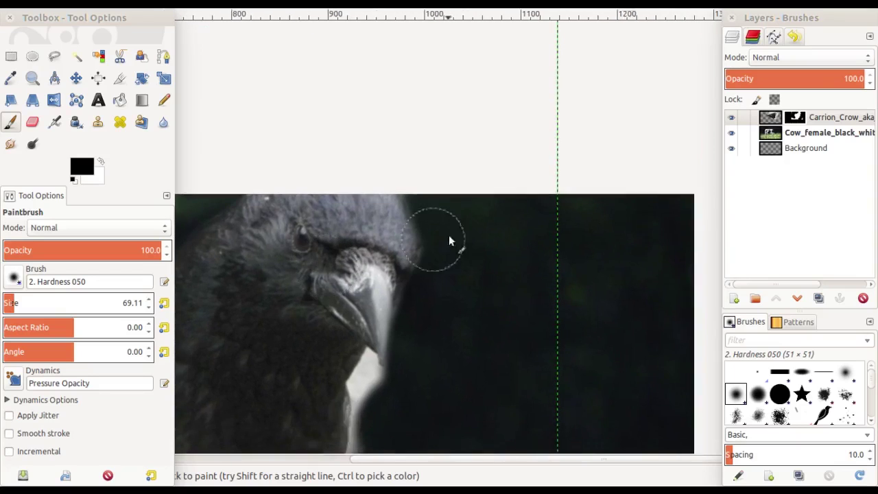
pyautogui.scroll(-3, 489, 254)
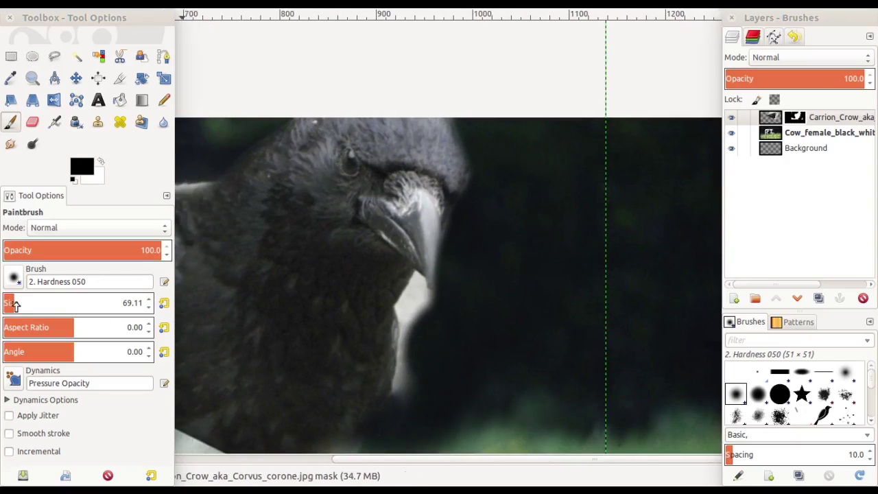
# Paint black on the mask over the white patch under the beak with a size-37 brush.
pyautogui.click(7, 302)
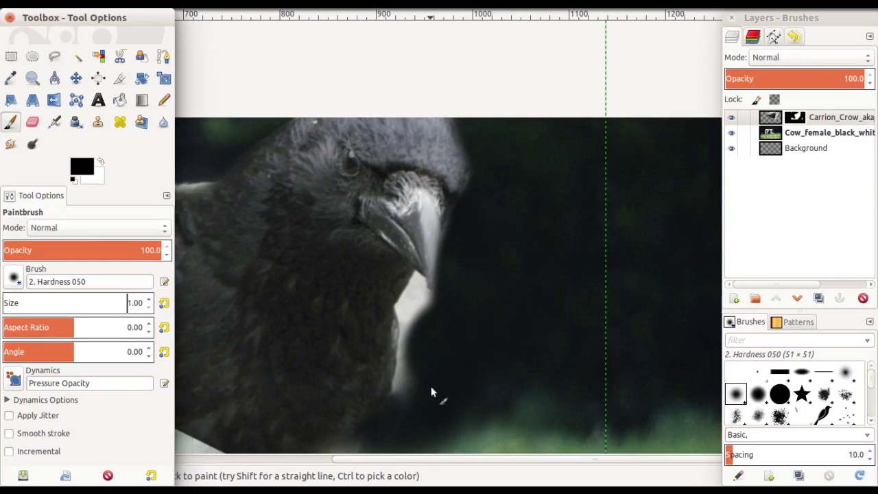
pyautogui.press('Tab')
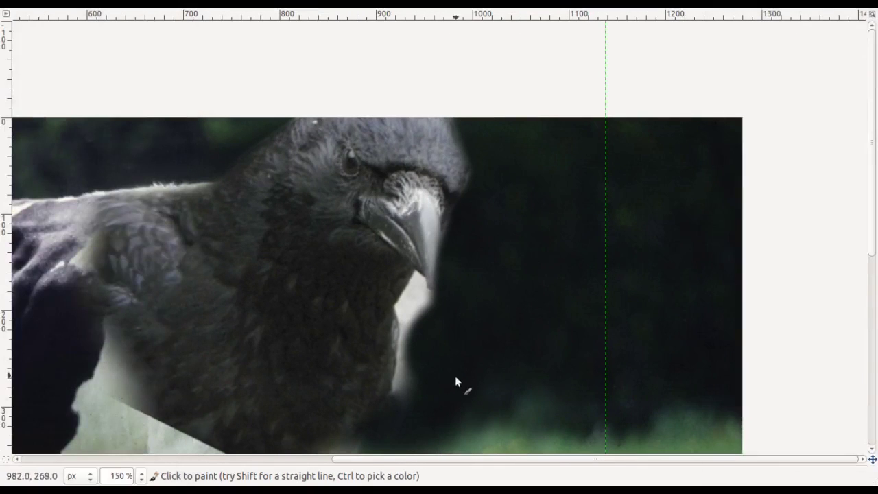
pyautogui.press('Tab')
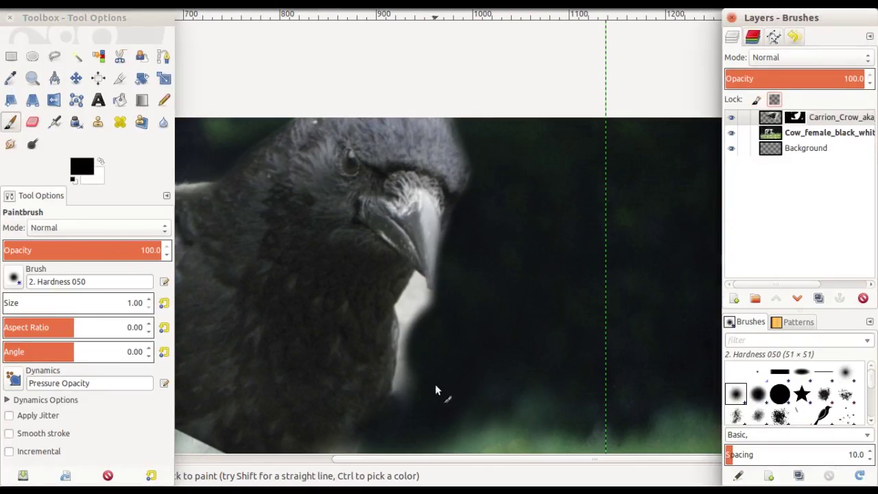
pyautogui.click(6, 304)
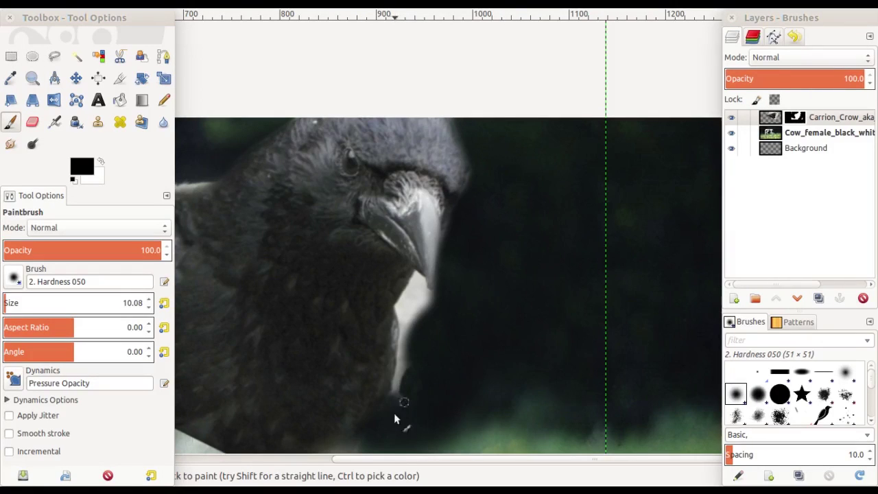
pyautogui.click(8, 303)
pyautogui.moveTo(409, 387); pyautogui.dragTo(414, 292)
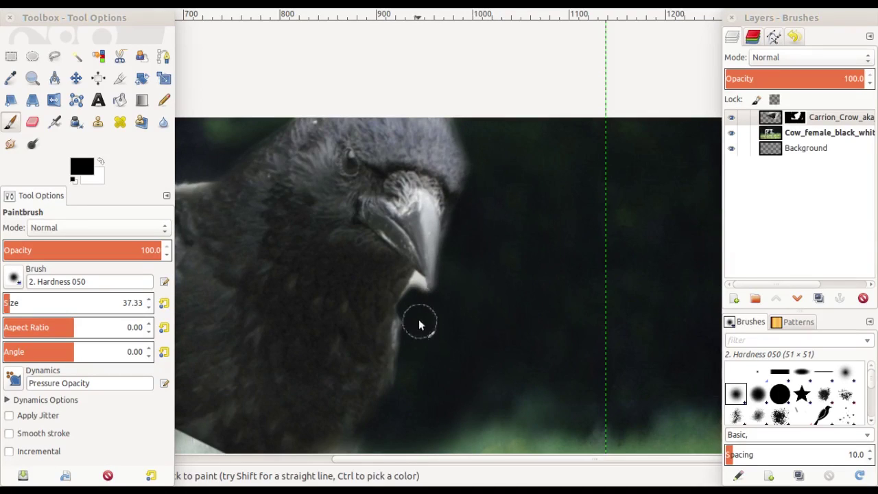
# Zoom in and clean the beak tip with a 23.7 brush, then zoom out to the full composite.
pyautogui.keyDown('ctrl'); pyautogui.scroll(1, 415, 327); pyautogui.keyUp('ctrl')
pyautogui.keyDown('ctrl'); pyautogui.scroll(1, 398, 335); pyautogui.keyUp('ctrl')
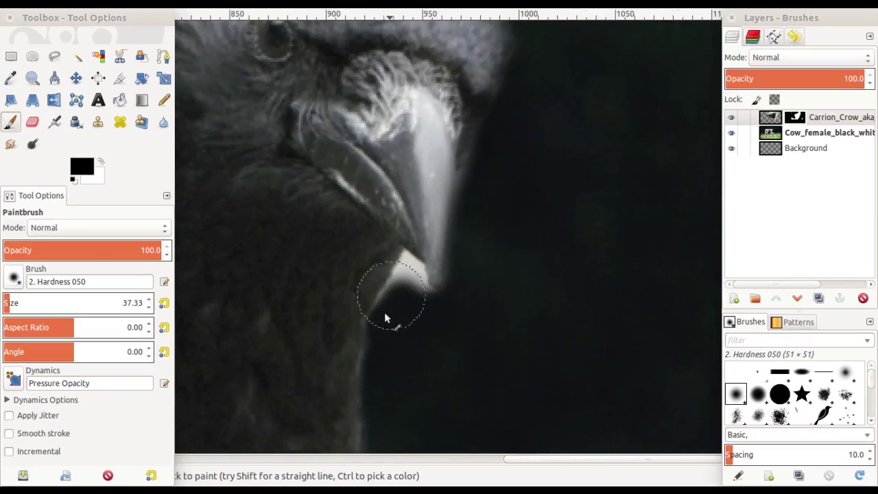
pyautogui.click(6, 303)
pyautogui.moveTo(401, 295); pyautogui.dragTo(403, 269)
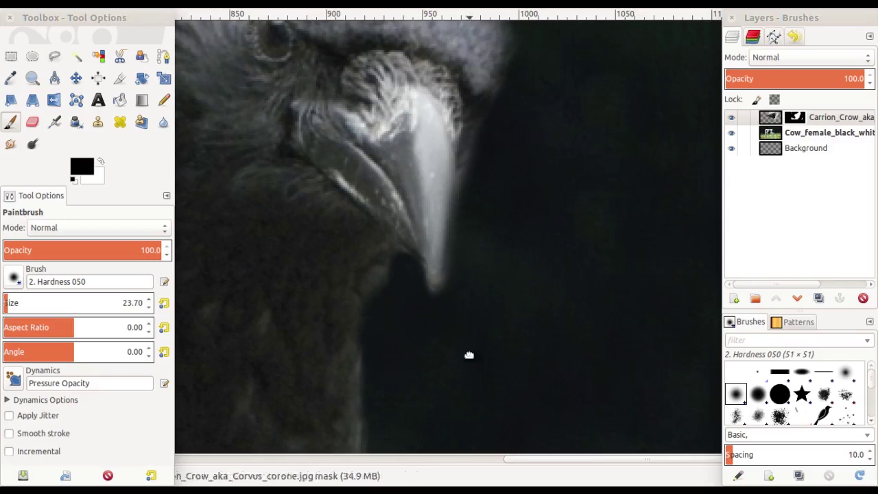
pyautogui.keyDown('ctrl'); pyautogui.scroll(-1, 480, 250); pyautogui.keyUp('ctrl')
pyautogui.keyDown('ctrl'); pyautogui.scroll(-1, 483, 254); pyautogui.keyUp('ctrl')
pyautogui.press('1')
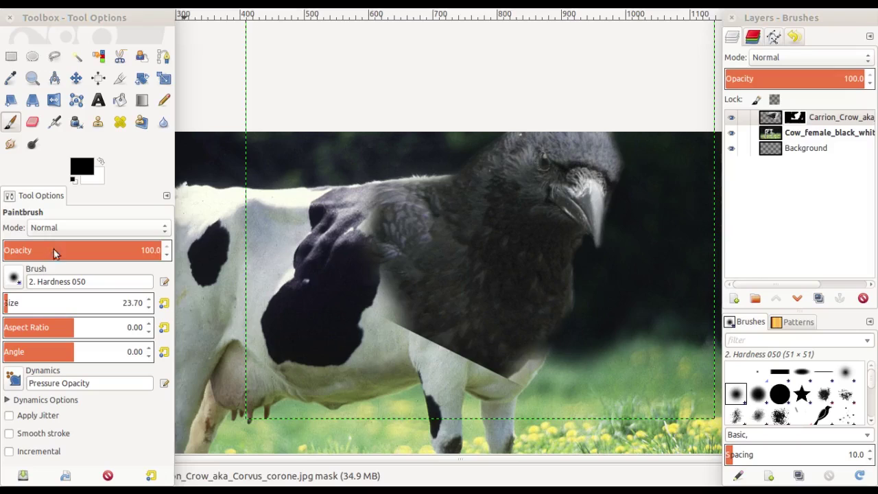
# Softly paint the crow–cow seam on the mask at about 32% brush opacity.
pyautogui.click(55, 253)
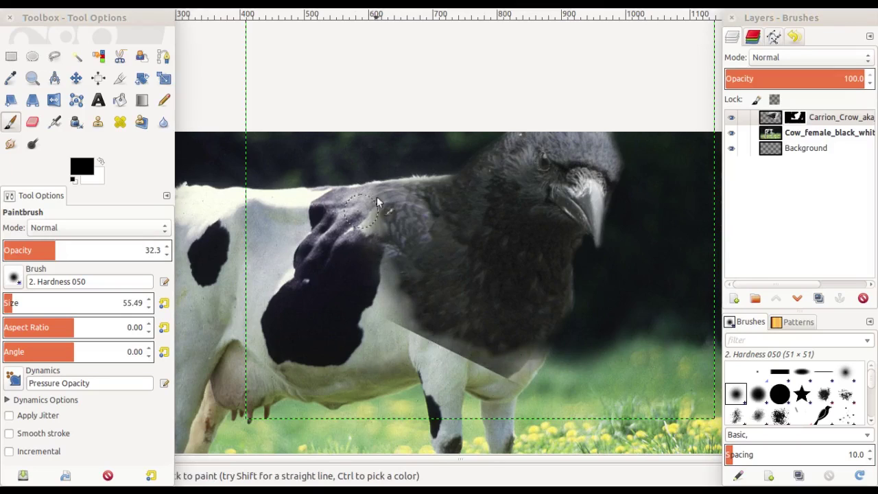
pyautogui.moveTo(345, 264)
pyautogui.mouseDown()
pyautogui.moveTo(450, 353)
pyautogui.moveTo(541, 370)
pyautogui.mouseUp()
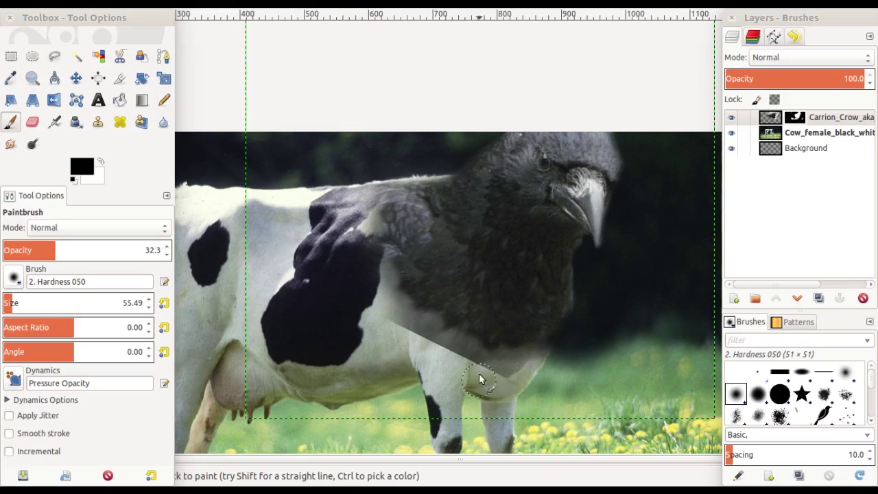
pyautogui.click(50, 251)
# At 100% brush opacity, mask the remaining light seam edge and extend dark feathers down the chest.
pyautogui.moveTo(50, 251); pyautogui.dragTo(189, 252)
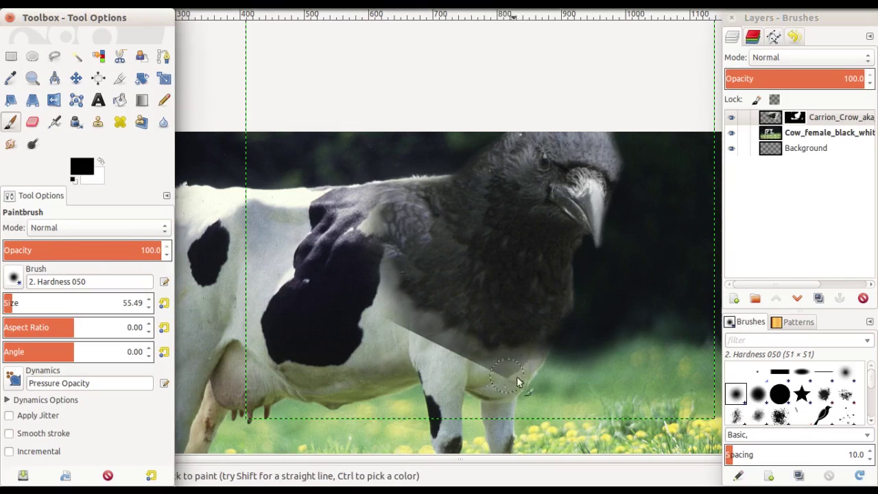
pyautogui.moveTo(447, 370)
pyautogui.mouseDown()
pyautogui.moveTo(378, 317)
pyautogui.moveTo(356, 271)
pyautogui.mouseUp()
pyautogui.moveTo(343, 239); pyautogui.dragTo(328, 211)
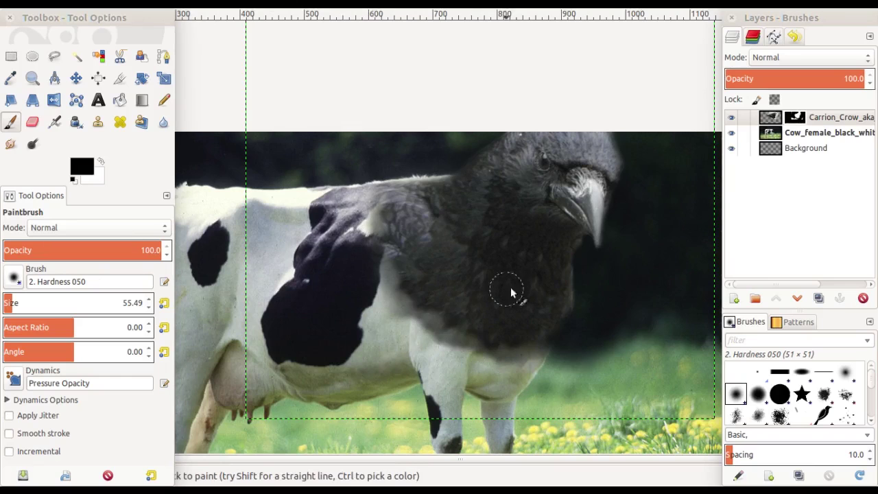
pyautogui.keyDown('ctrl'); pyautogui.scroll(-2, 511, 293); pyautogui.keyUp('ctrl')
pyautogui.keyDown('ctrl'); pyautogui.scroll(1, 581, 215); pyautogui.keyUp('ctrl')
pyautogui.keyDown('ctrl'); pyautogui.scroll(1, 534, 297); pyautogui.keyUp('ctrl')
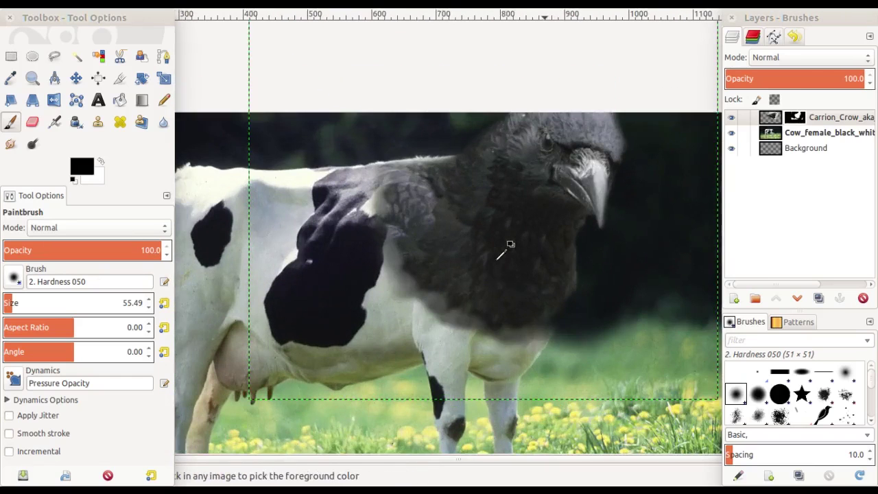
pyautogui.moveTo(536, 337)
pyautogui.mouseDown()
pyautogui.moveTo(558, 343)
pyautogui.moveTo(511, 328)
pyautogui.moveTo(457, 327)
pyautogui.moveTo(428, 304)
pyautogui.moveTo(394, 226)
pyautogui.moveTo(382, 164)
pyautogui.moveTo(376, 289)
pyautogui.mouseUp()
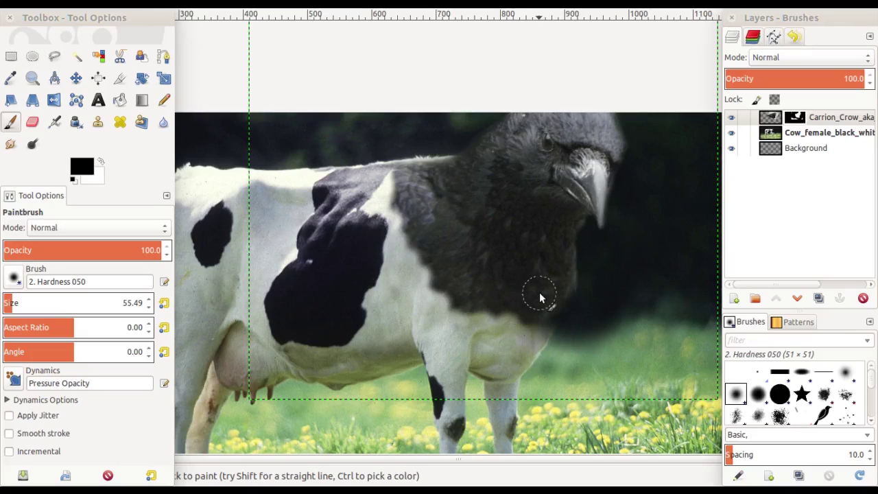
pyautogui.press('ctrl')
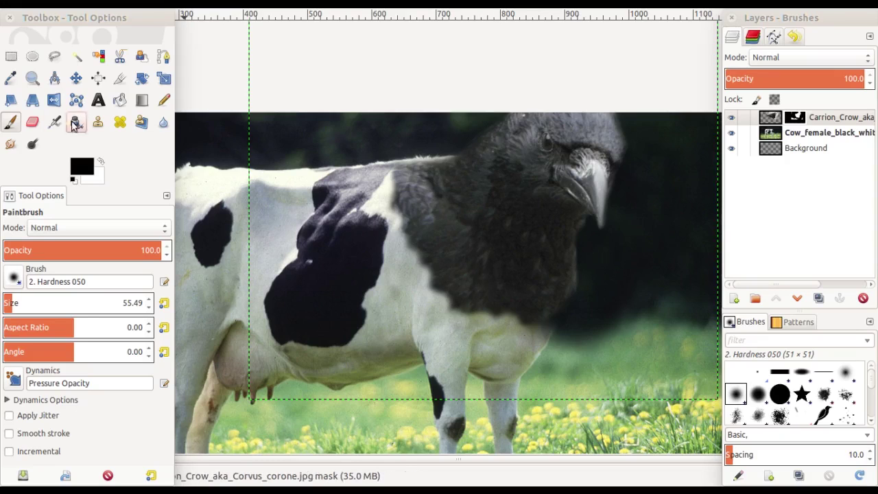
# Smudge the crow's plumage down across the seam onto the cow's shoulder.
pyautogui.click(10, 143)
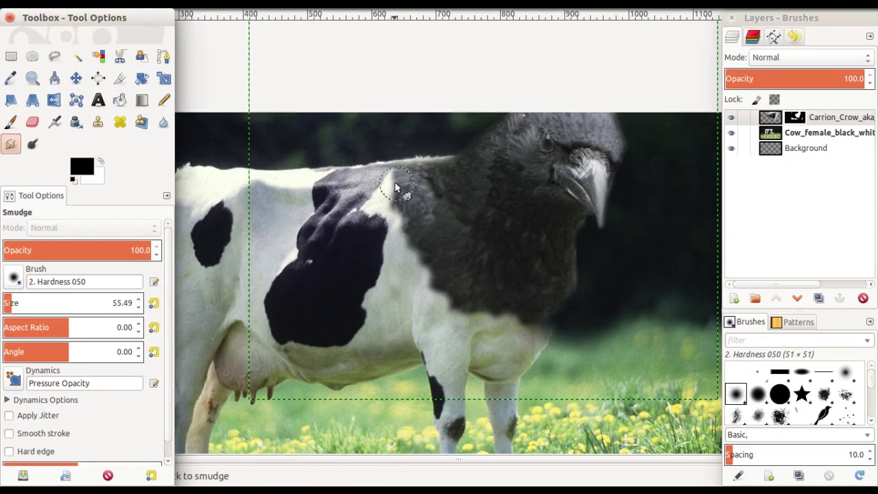
pyautogui.moveTo(392, 186)
pyautogui.mouseDown()
pyautogui.moveTo(412, 198)
pyautogui.moveTo(409, 277)
pyautogui.moveTo(442, 284)
pyautogui.moveTo(447, 313)
pyautogui.moveTo(496, 332)
pyautogui.moveTo(515, 314)
pyautogui.moveTo(539, 351)
pyautogui.moveTo(548, 316)
pyautogui.moveTo(563, 308)
pyautogui.moveTo(553, 313)
pyautogui.moveTo(549, 295)
pyautogui.moveTo(515, 337)
pyautogui.moveTo(503, 334)
pyautogui.mouseUp()
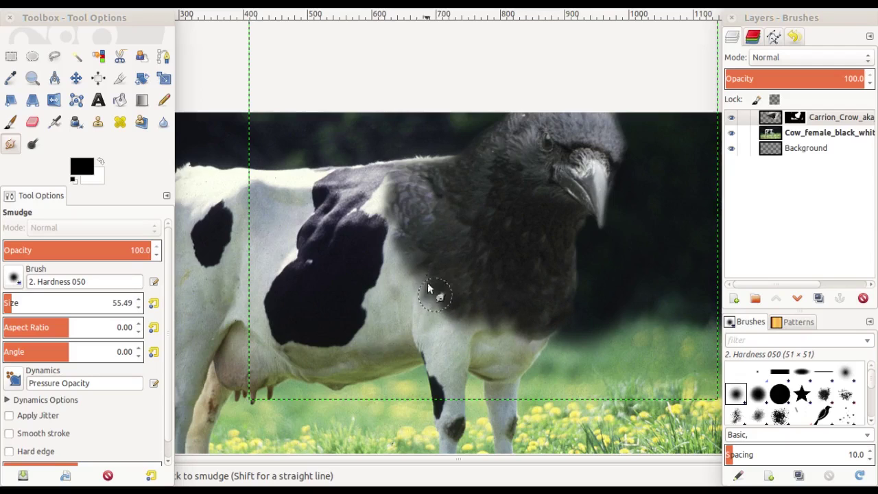
pyautogui.moveTo(387, 166)
pyautogui.mouseDown()
pyautogui.moveTo(416, 190)
pyautogui.moveTo(398, 230)
pyautogui.moveTo(396, 255)
pyautogui.moveTo(409, 268)
pyautogui.moveTo(402, 278)
pyautogui.moveTo(396, 271)
pyautogui.moveTo(418, 293)
pyautogui.moveTo(425, 271)
pyautogui.moveTo(443, 294)
pyautogui.moveTo(446, 284)
pyautogui.moveTo(476, 334)
pyautogui.mouseUp()
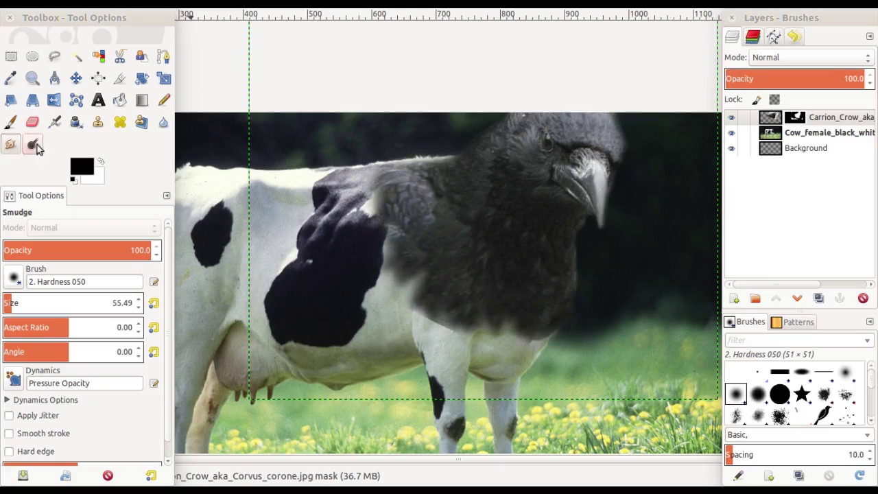
# Paint on the layer mask to remove dark plumage from the cow's chest and above its belly.
pyautogui.click(10, 122)
pyautogui.moveTo(454, 323)
pyautogui.mouseDown()
pyautogui.moveTo(411, 320)
pyautogui.moveTo(438, 350)
pyautogui.moveTo(464, 333)
pyautogui.moveTo(408, 298)
pyautogui.moveTo(372, 231)
pyautogui.moveTo(374, 179)
pyautogui.mouseUp()
pyautogui.moveTo(421, 313); pyautogui.dragTo(415, 309)
pyautogui.moveTo(552, 333); pyautogui.dragTo(503, 367)
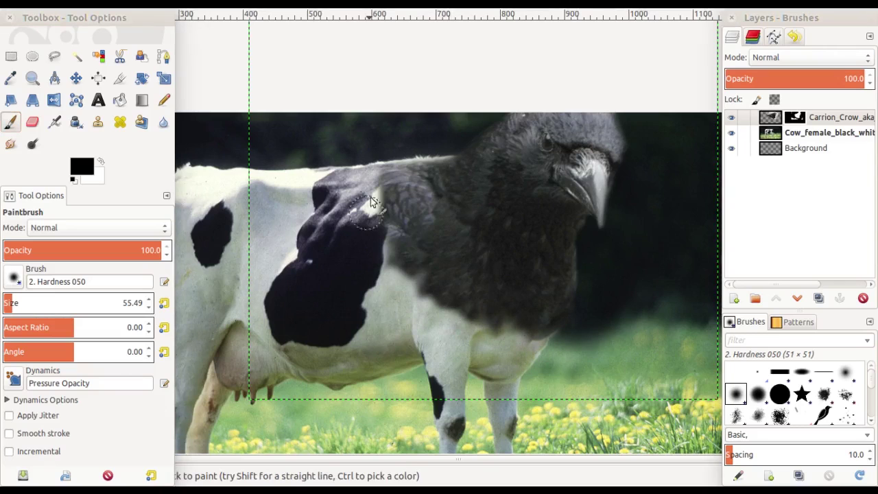
pyautogui.scroll(-1, 537, 263)
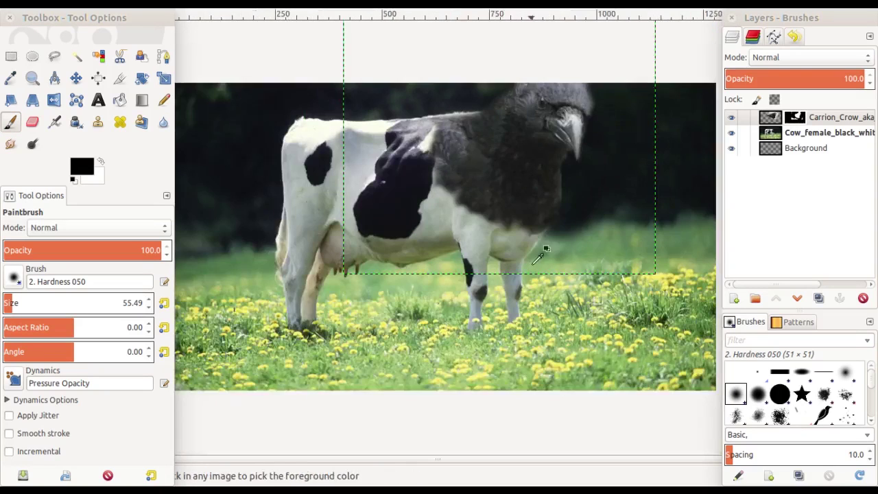
pyautogui.moveTo(574, 216); pyautogui.dragTo(522, 310)
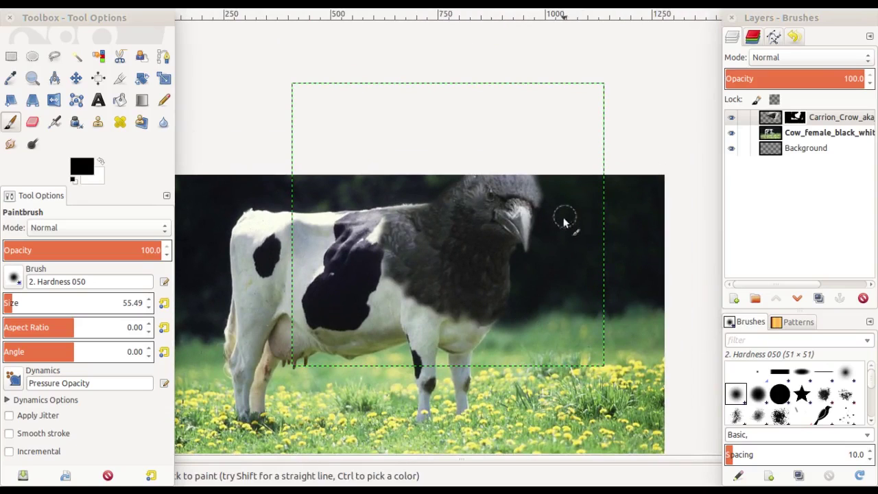
pyautogui.moveTo(434, 272)
pyautogui.mouseDown()
pyautogui.moveTo(498, 249)
pyautogui.moveTo(388, 290)
pyautogui.moveTo(486, 260)
pyautogui.moveTo(498, 235)
pyautogui.mouseUp()
pyautogui.keyDown('ctrl'); pyautogui.scroll(-2, 396, 284); pyautogui.keyUp('ctrl')
pyautogui.press('Tab')
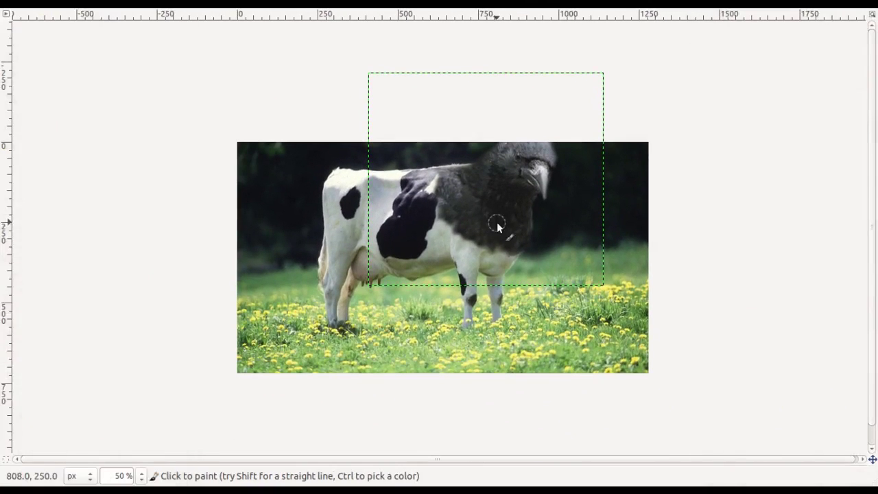
pyautogui.keyDown('ctrl'); pyautogui.scroll(1, 505, 208); pyautogui.keyUp('ctrl')
pyautogui.keyDown('ctrl'); pyautogui.scroll(1, 533, 222); pyautogui.keyUp('ctrl')
pyautogui.moveTo(531, 214)
pyautogui.mouseDown()
pyautogui.moveTo(494, 254)
pyautogui.moveTo(491, 261)
pyautogui.moveTo(503, 238)
pyautogui.moveTo(500, 280)
pyautogui.mouseUp()
pyautogui.keyDown('ctrl'); pyautogui.scroll(-1, 519, 221); pyautogui.keyUp('ctrl')
pyautogui.keyDown('ctrl'); pyautogui.scroll(-1, 519, 221); pyautogui.keyUp('ctrl')
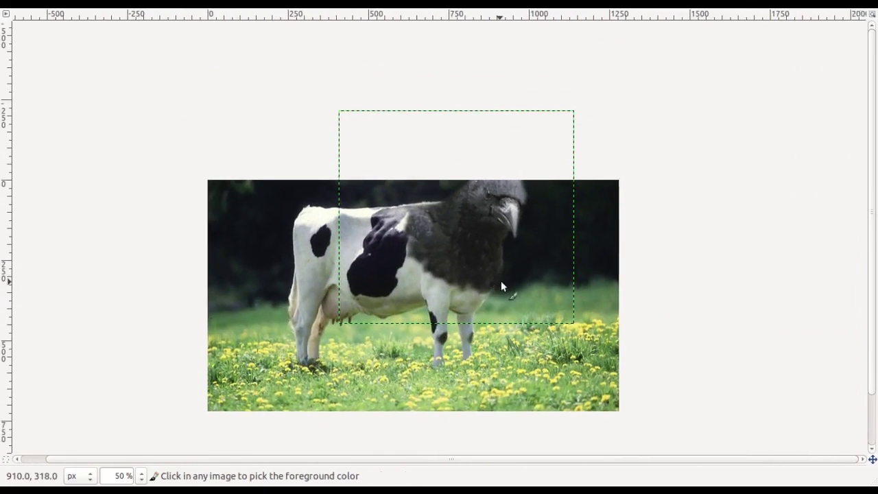
pyautogui.keyDown('ctrl'); pyautogui.scroll(-1, 501, 280); pyautogui.keyUp('ctrl')
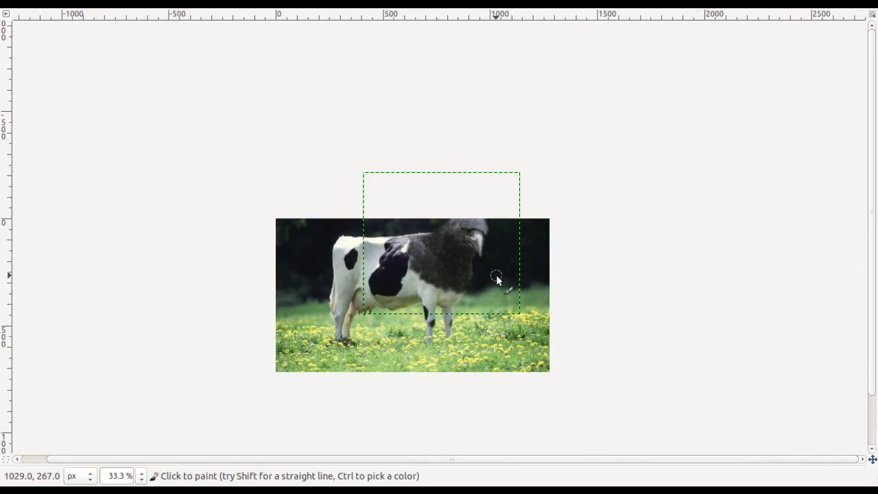
pyautogui.press('ctrl')
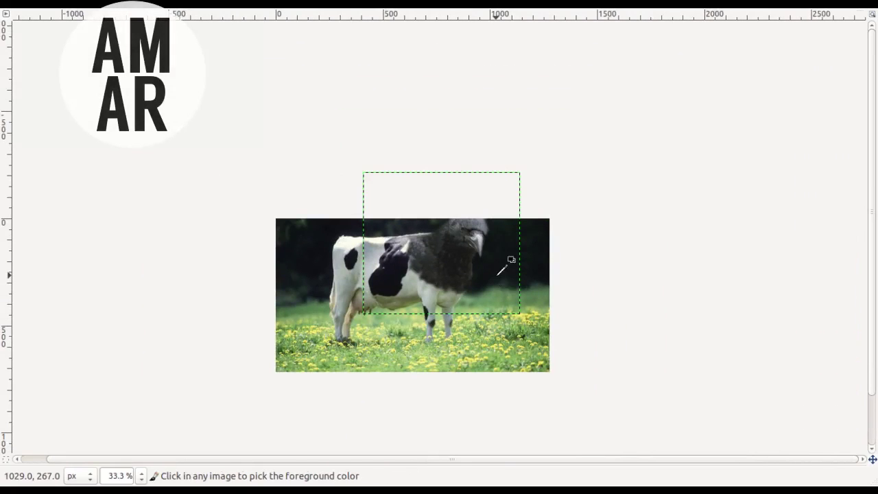
pyautogui.keyDown('ctrl'); pyautogui.scroll(2, 498, 274); pyautogui.keyUp('ctrl')
pyautogui.scroll(-1, 473, 274)
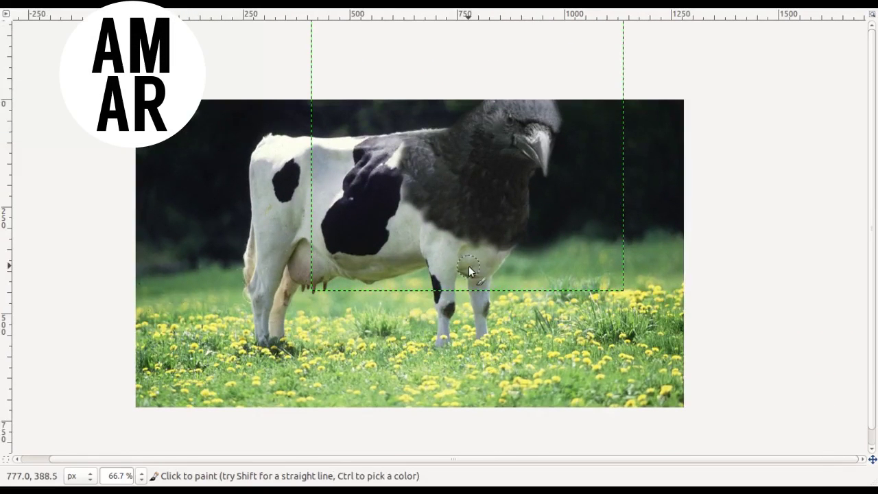